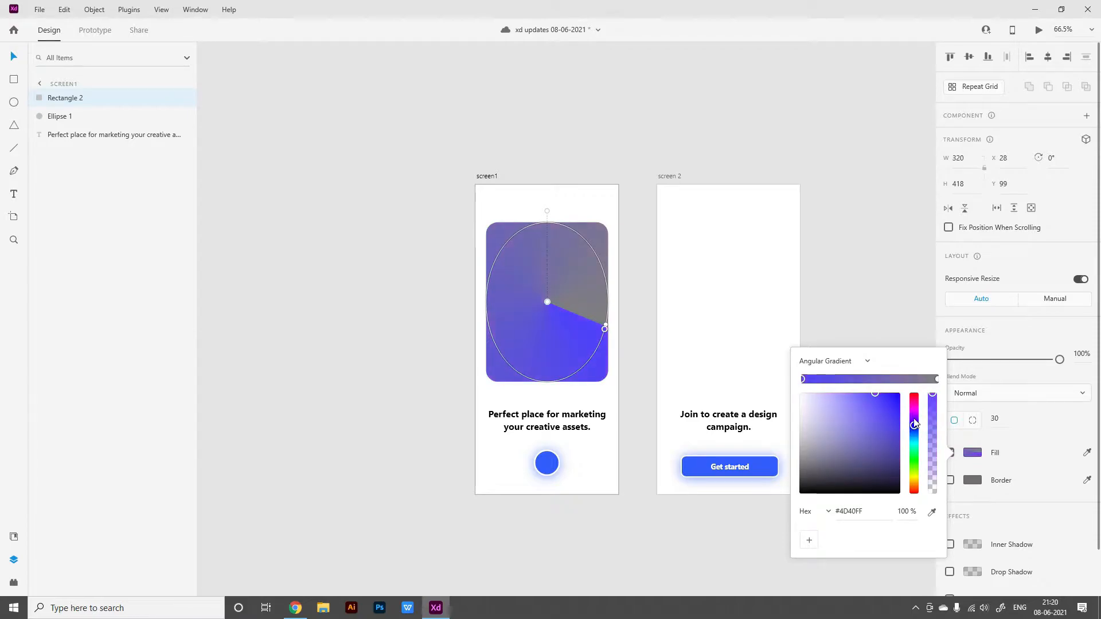
- Colour the screen1 rectangle's angular gradient end stop #FF5151 and add intermediate magenta #CF00FF and indigo stops
{"action": "left_click", "coordinate": [881, 400]}
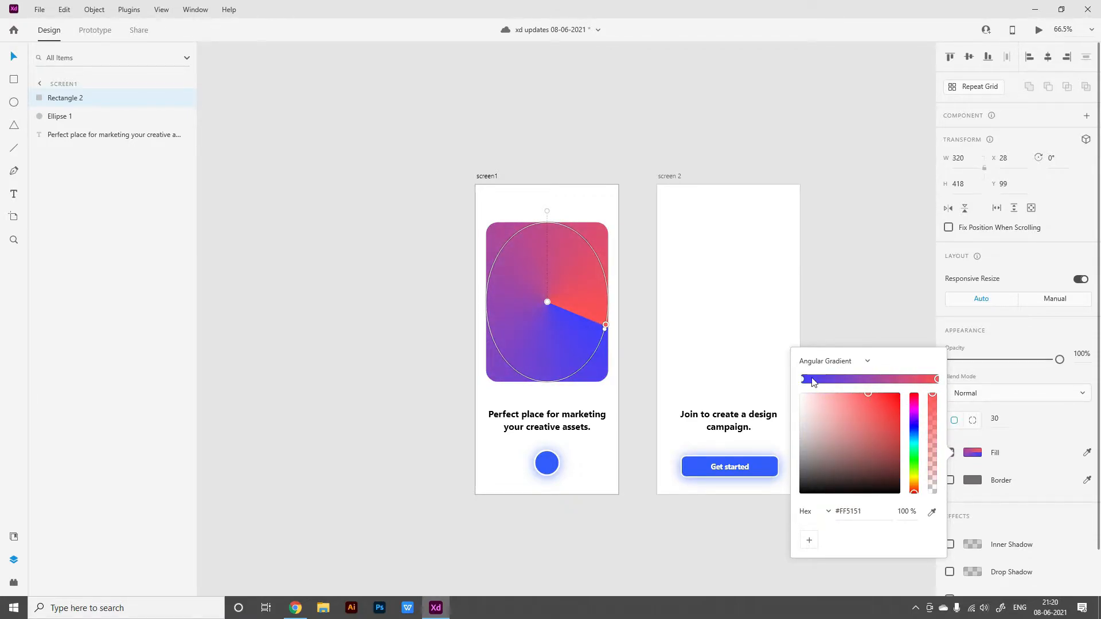
{"action": "left_click", "coordinate": [869, 379]}
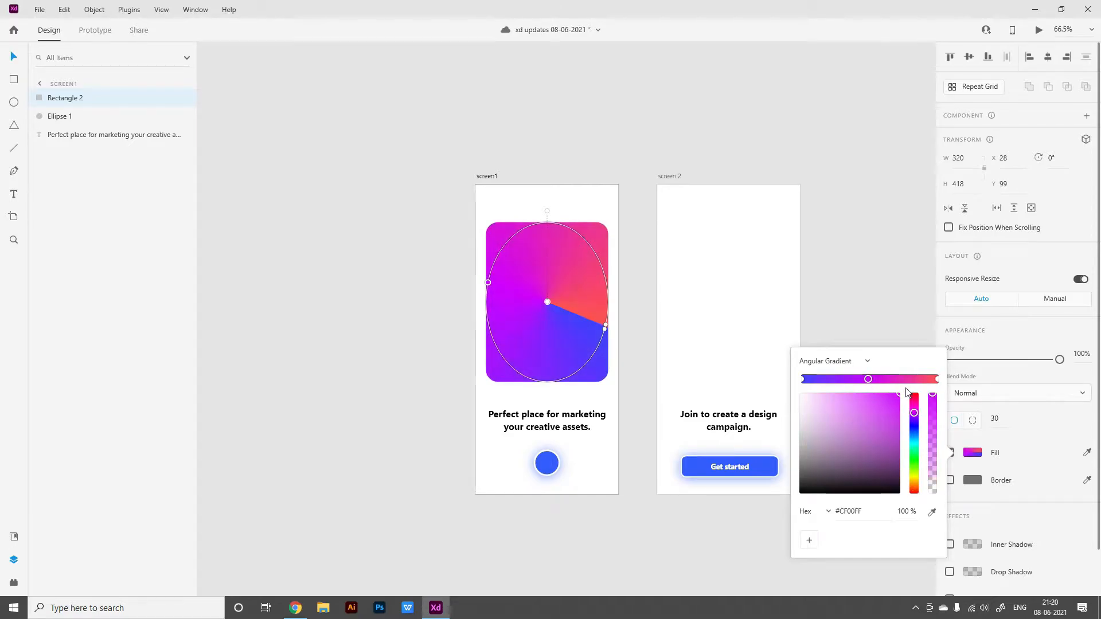
{"action": "left_click", "coordinate": [848, 379]}
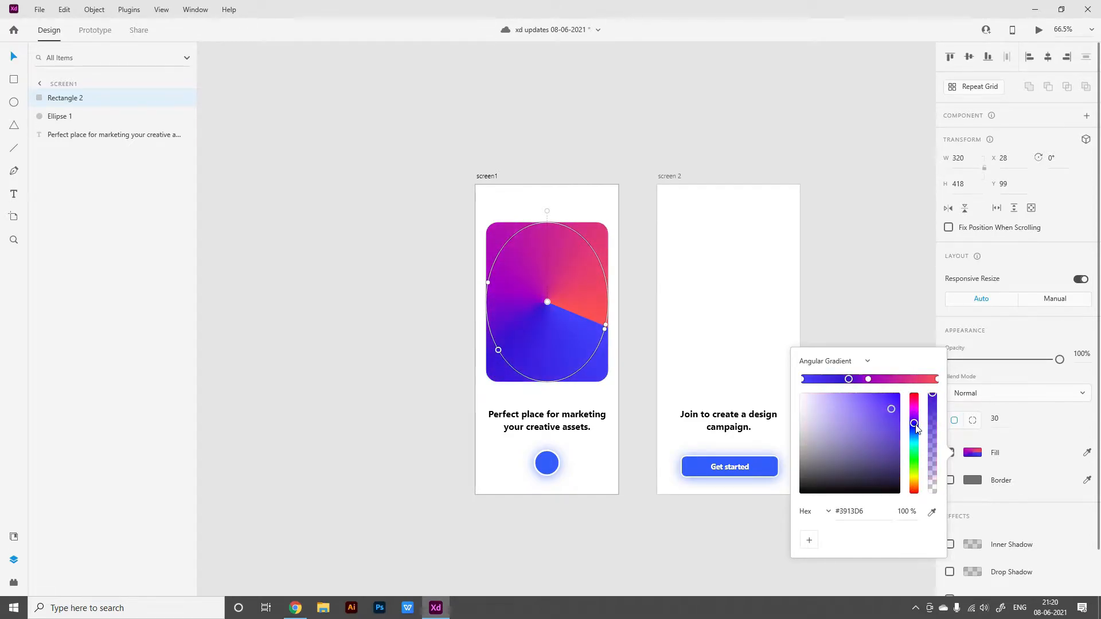
- Rearrange the gradient's intermediate stops, removing the surplus one, to form a sharp navy-to-light-pink transition, with a #4040FF start stop
{"action": "mouse_move", "coordinate": [835, 380]}
{"action": "left_mouse_down"}
{"action": "mouse_move", "coordinate": [869, 392]}
{"action": "mouse_move", "coordinate": [835, 388]}
{"action": "left_mouse_up"}
{"action": "left_click_drag", "start_coordinate": [869, 379], "coordinate": [880, 380]}
{"action": "left_click_drag", "start_coordinate": [849, 379], "coordinate": [835, 396]}
{"action": "left_click", "coordinate": [837, 380]}
{"action": "key", "text": "Delete"}
{"action": "left_click", "coordinate": [804, 381]}
{"action": "left_click", "coordinate": [881, 379]}
- Add a peach stop between the gradient's pink and red stops and position it nearer the pink
{"action": "left_click", "coordinate": [891, 380]}
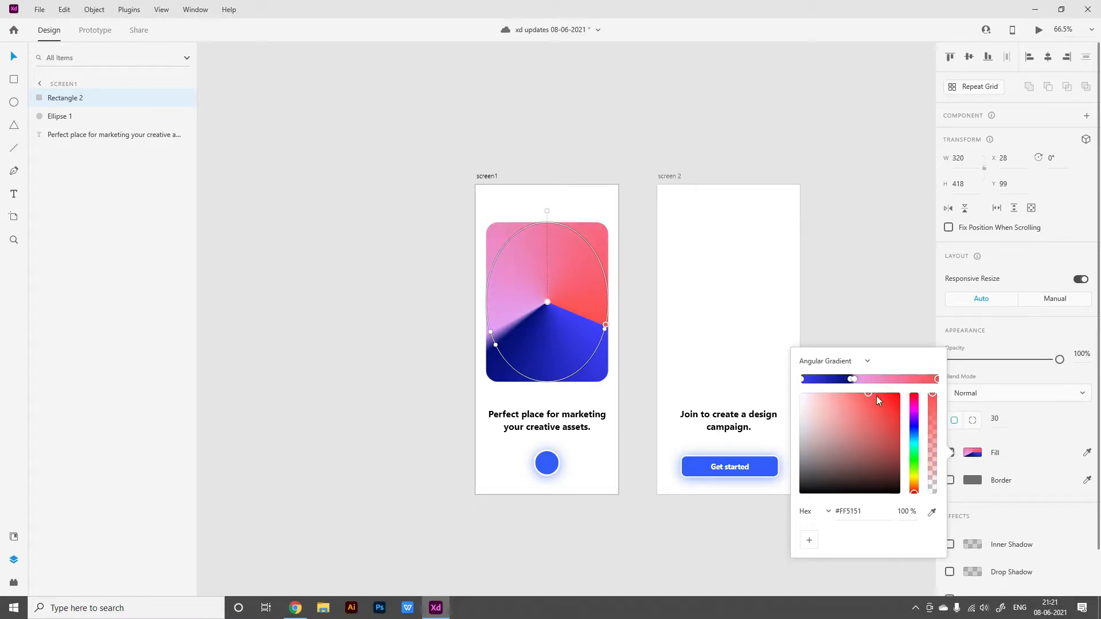
{"action": "left_click", "coordinate": [853, 510]}
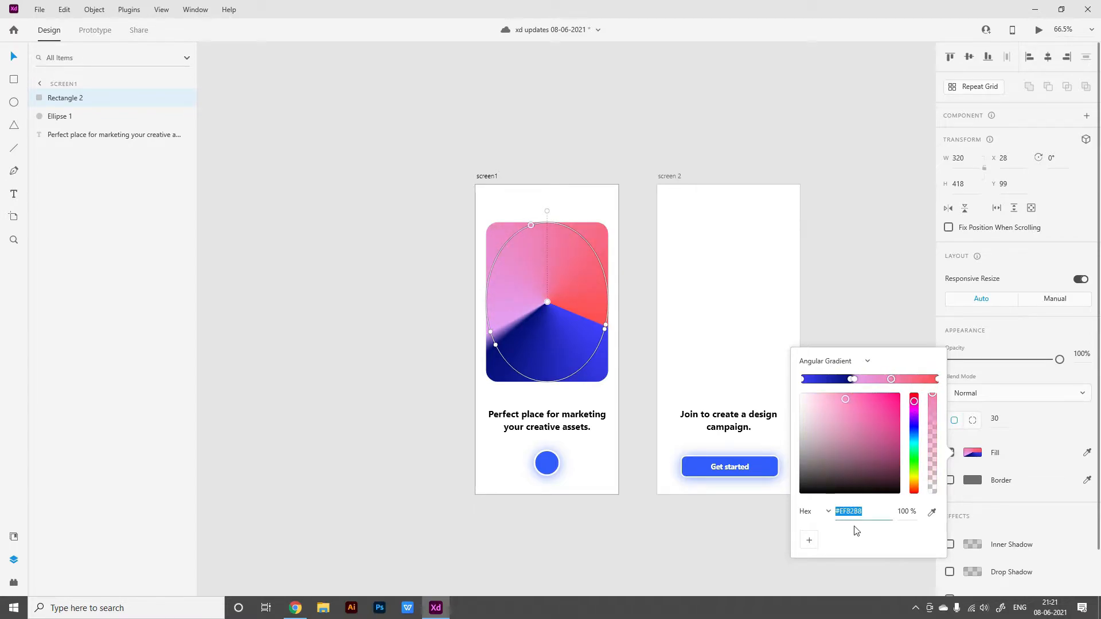
{"action": "left_click_drag", "start_coordinate": [891, 379], "coordinate": [831, 397]}
{"action": "left_click", "coordinate": [842, 282]}
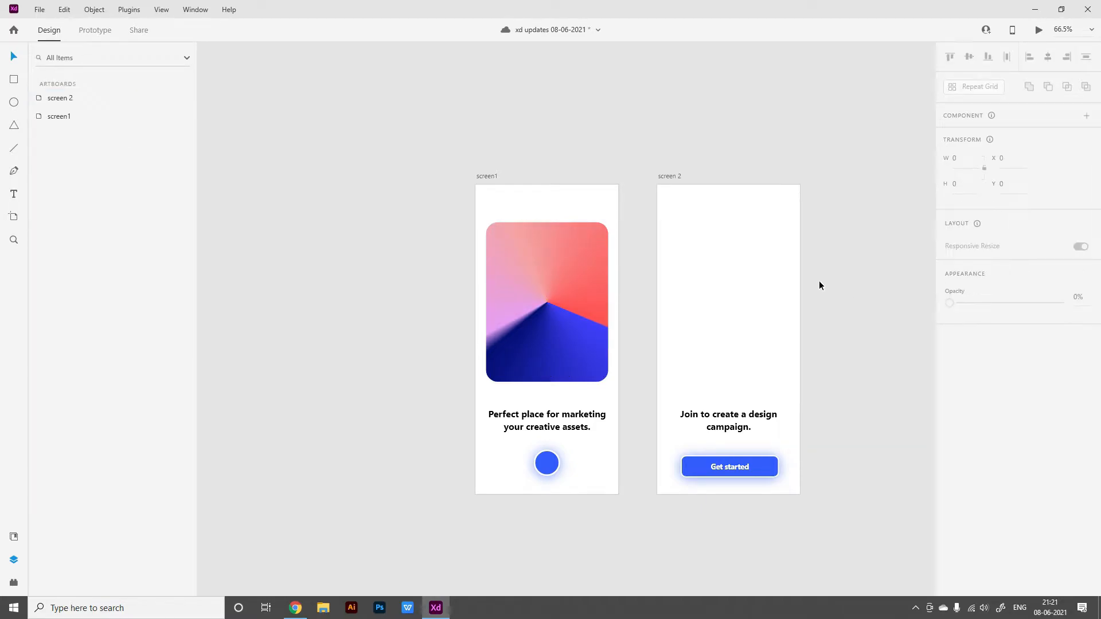
- Copy the gradient rectangle from screen1 and paste it onto the screen 2 artboard
{"action": "left_click", "coordinate": [555, 322]}
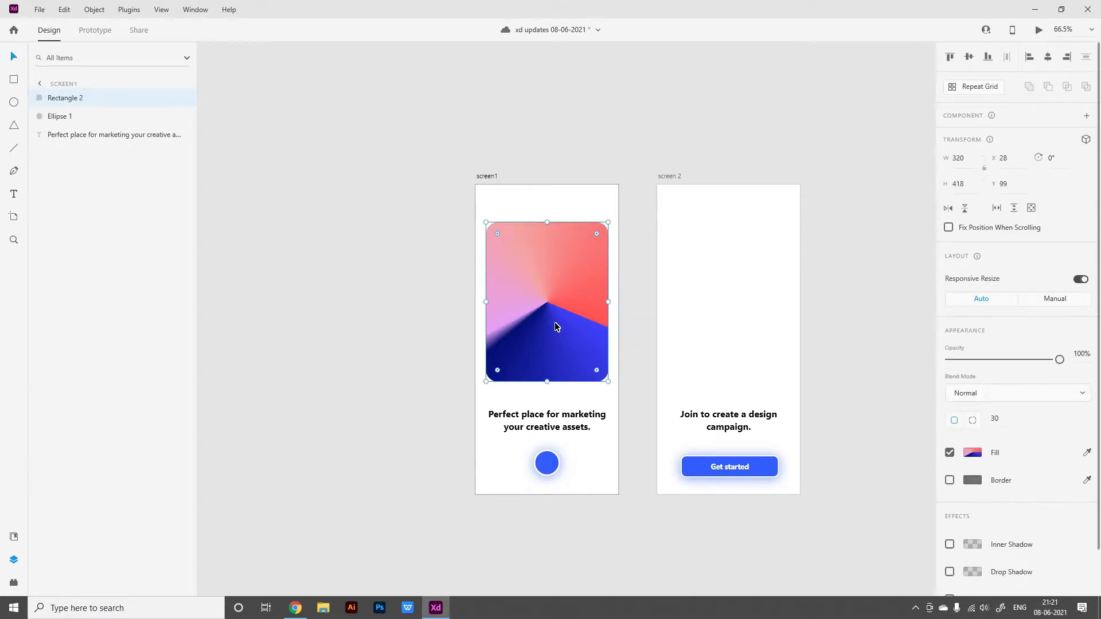
{"action": "key", "text": "ctrl+c"}
{"action": "left_click", "coordinate": [671, 176]}
{"action": "key", "text": "ctrl+v"}
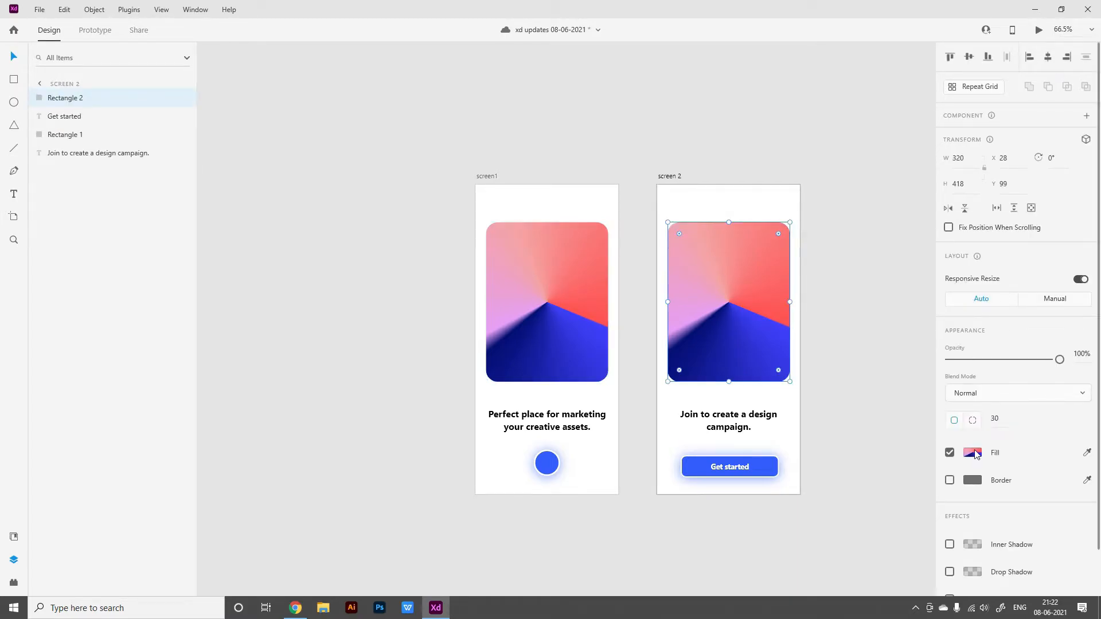
- Change the screen 2 rectangle's fill to a solid colour and apply the document's saved blue #345DFF
{"action": "left_click", "coordinate": [973, 453]}
{"action": "left_click", "coordinate": [848, 362]}
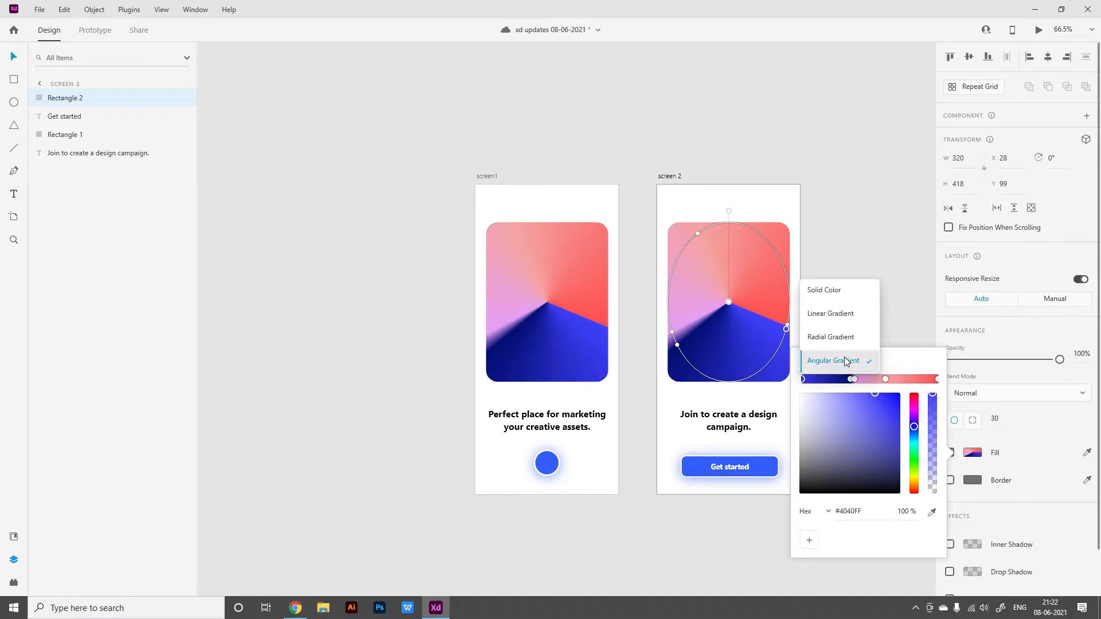
{"action": "left_click", "coordinate": [835, 293]}
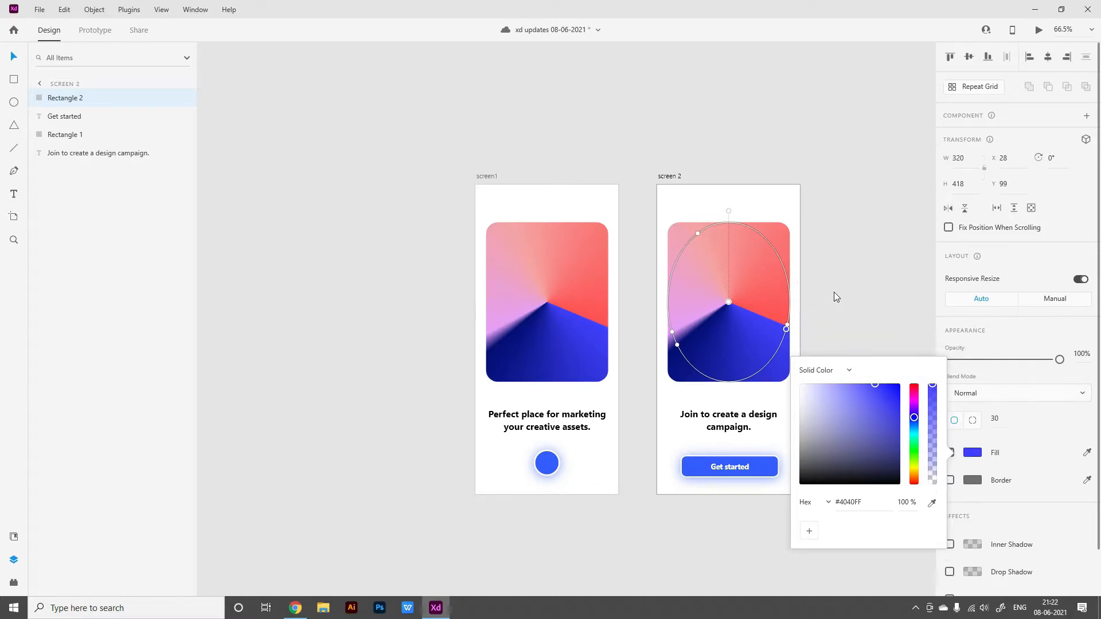
{"action": "left_click", "coordinate": [14, 583]}
{"action": "left_click", "coordinate": [14, 537]}
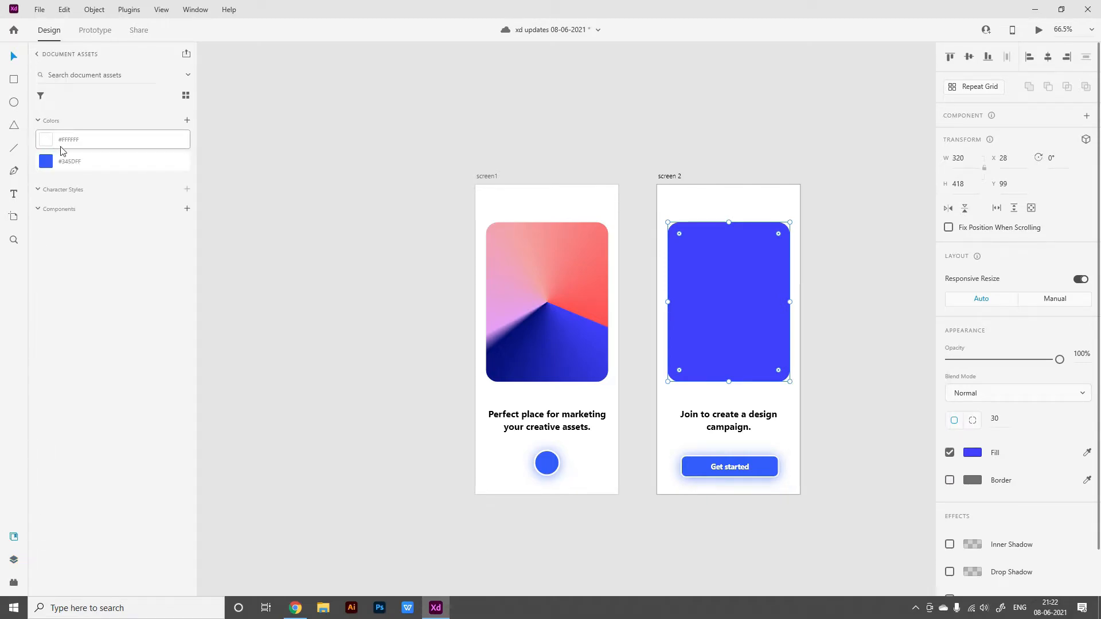
{"action": "left_click", "coordinate": [69, 165]}
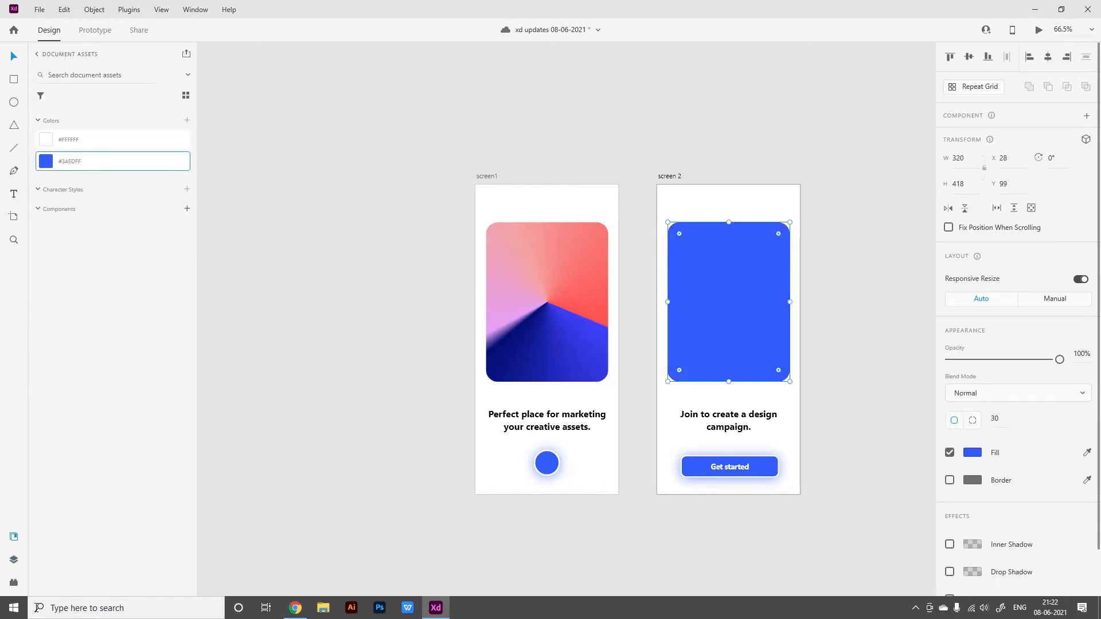
- Add an inner shadow with an X offset of 3 to the blue rectangle on screen 2
{"action": "left_click", "coordinate": [14, 560]}
{"action": "left_click", "coordinate": [873, 340]}
{"action": "left_click", "coordinate": [765, 341]}
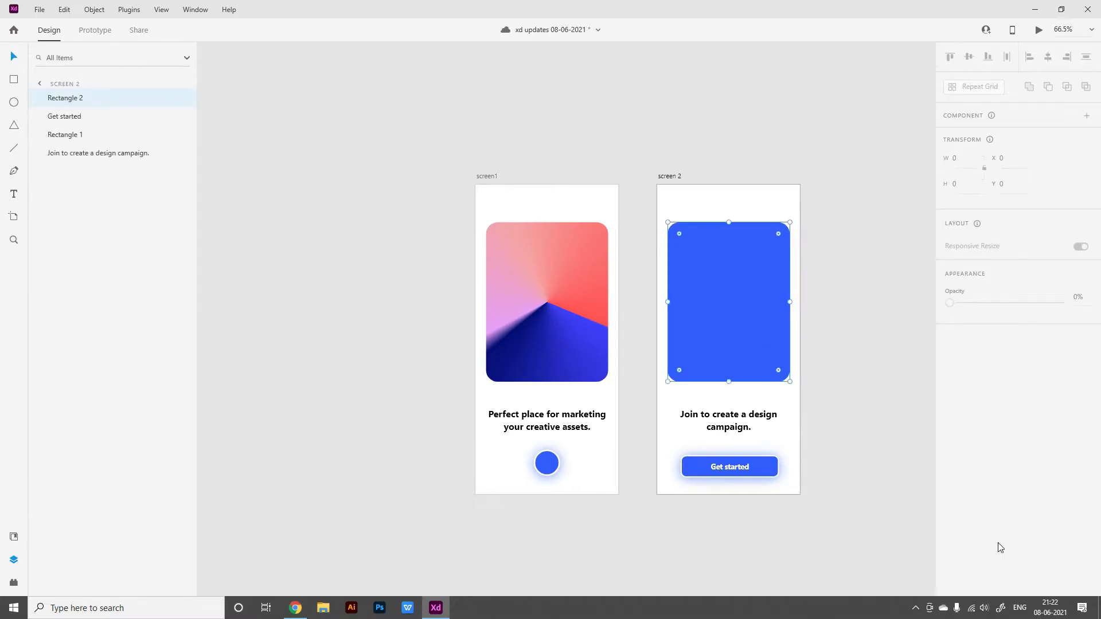
{"action": "scroll", "coordinate": [969, 547], "scroll_direction": "down", "scroll_amount": 1}
{"action": "left_click", "coordinate": [950, 494]}
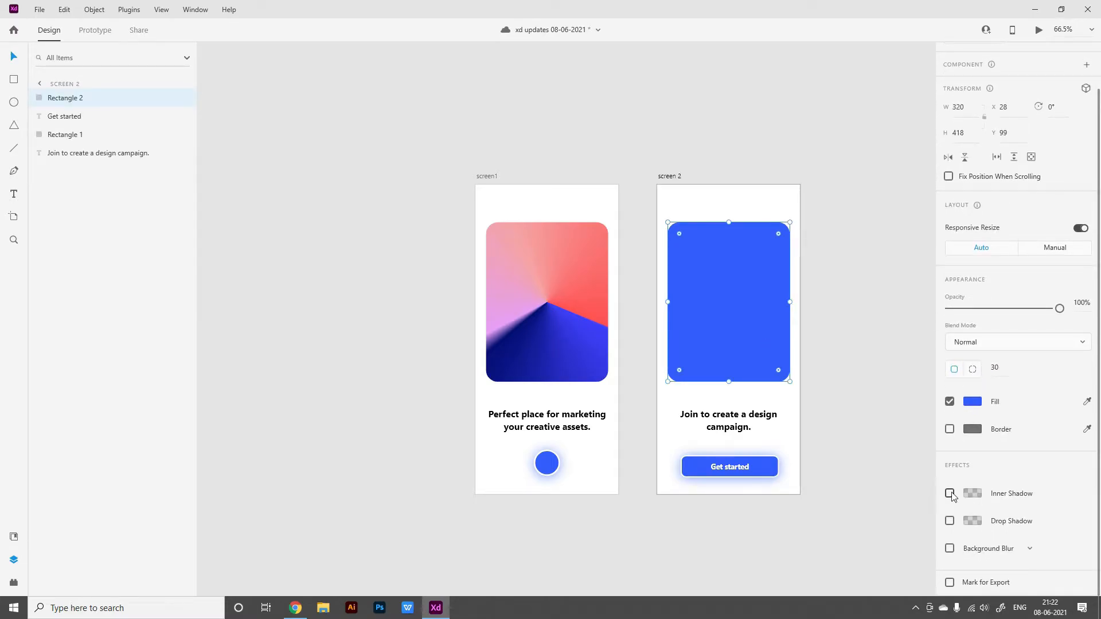
{"action": "key", "text": "Up"}
{"action": "key", "text": "Up"}
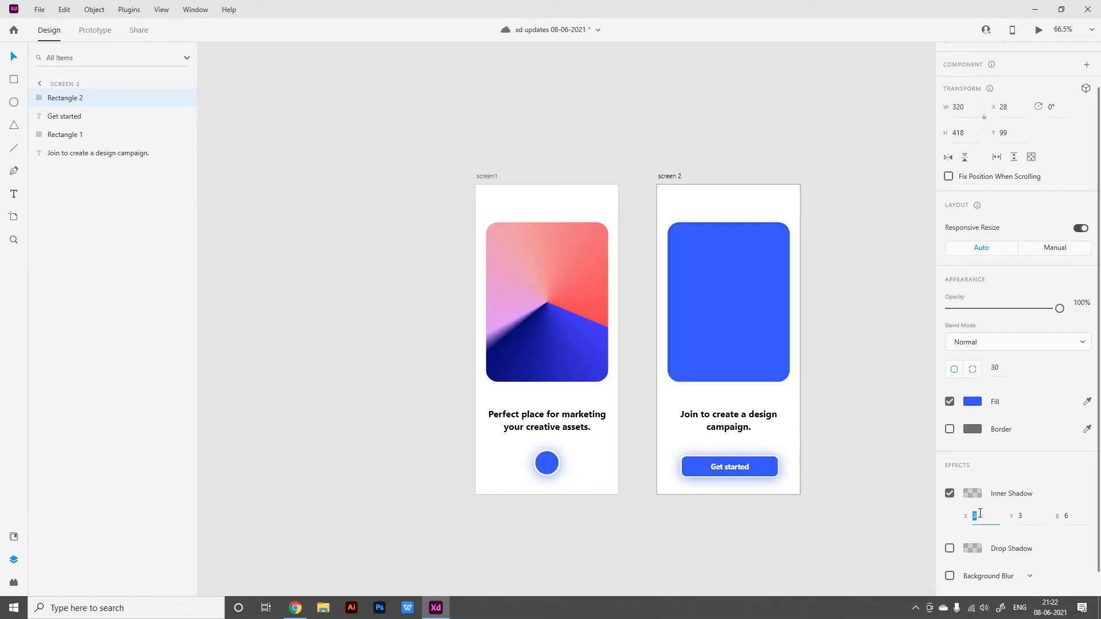
- Make the rectangle's inner shadow white #FFFFFF at 34% opacity with a blur of 30
{"action": "left_click", "coordinate": [978, 491]}
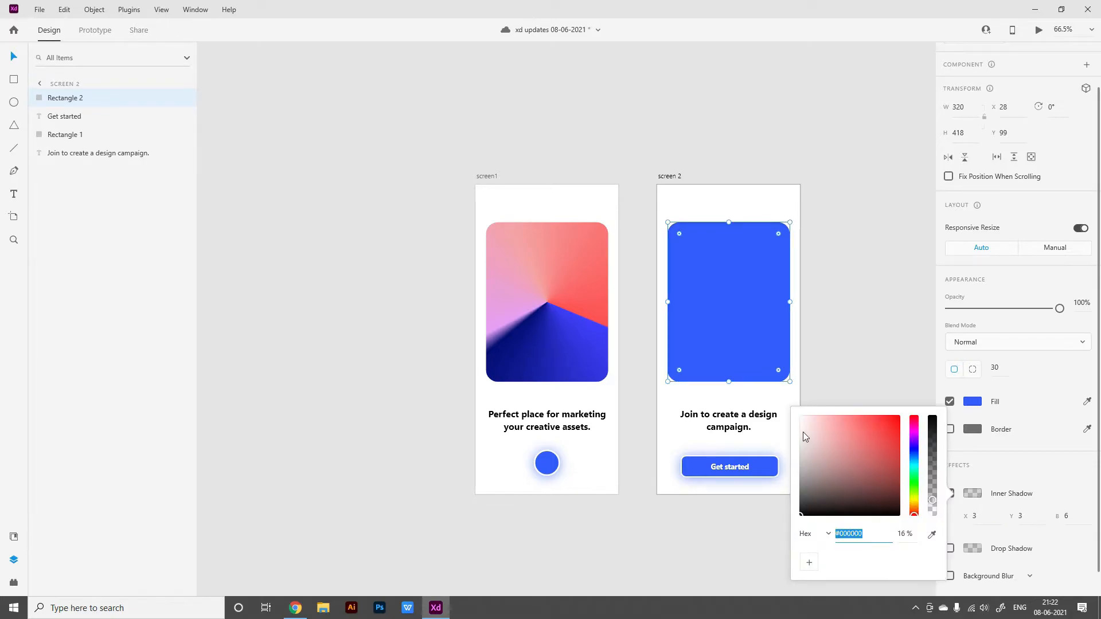
{"action": "left_click", "coordinate": [720, 325]}
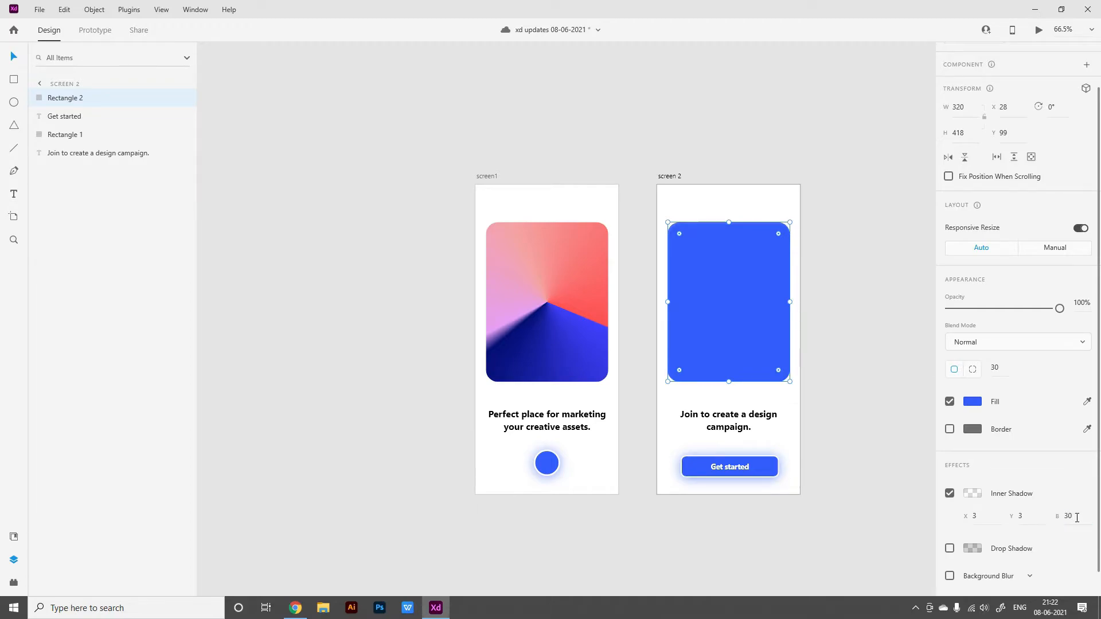
{"action": "left_click", "coordinate": [973, 493]}
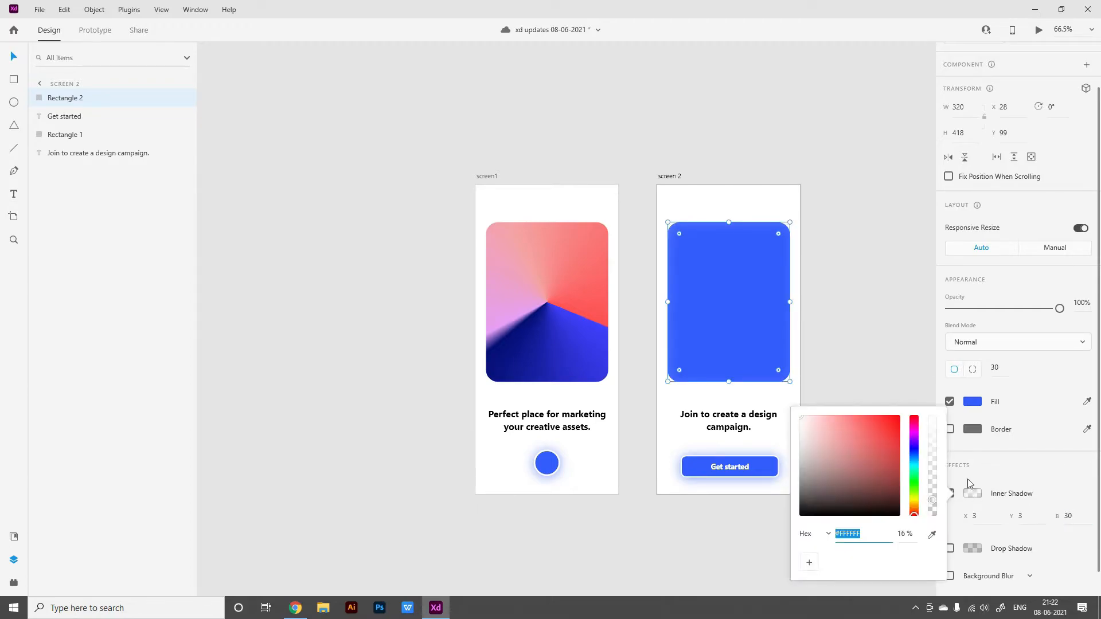
{"action": "mouse_move", "coordinate": [933, 477]}
{"action": "left_mouse_down"}
{"action": "mouse_move", "coordinate": [935, 456]}
{"action": "mouse_move", "coordinate": [935, 479]}
{"action": "left_mouse_up"}
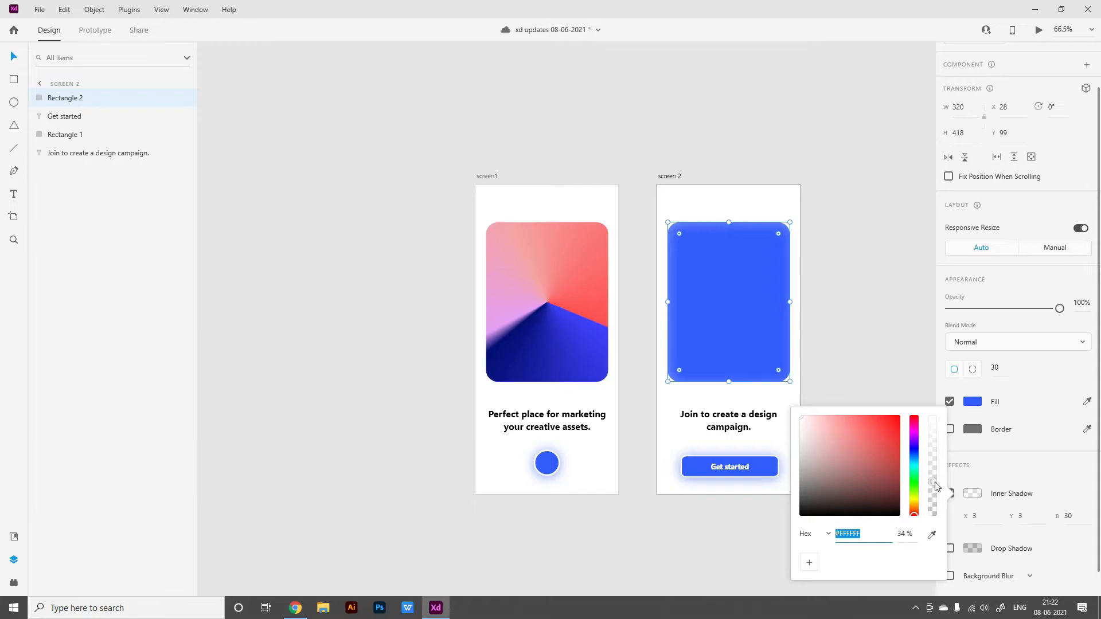
{"action": "left_click", "coordinate": [887, 362]}
- Draw a circle about 73 px across near the blue rectangle's lower edge, centre it horizontally and remove its border
{"action": "left_click", "coordinate": [14, 103]}
{"action": "left_click_drag", "start_coordinate": [712, 334], "coordinate": [739, 362]}
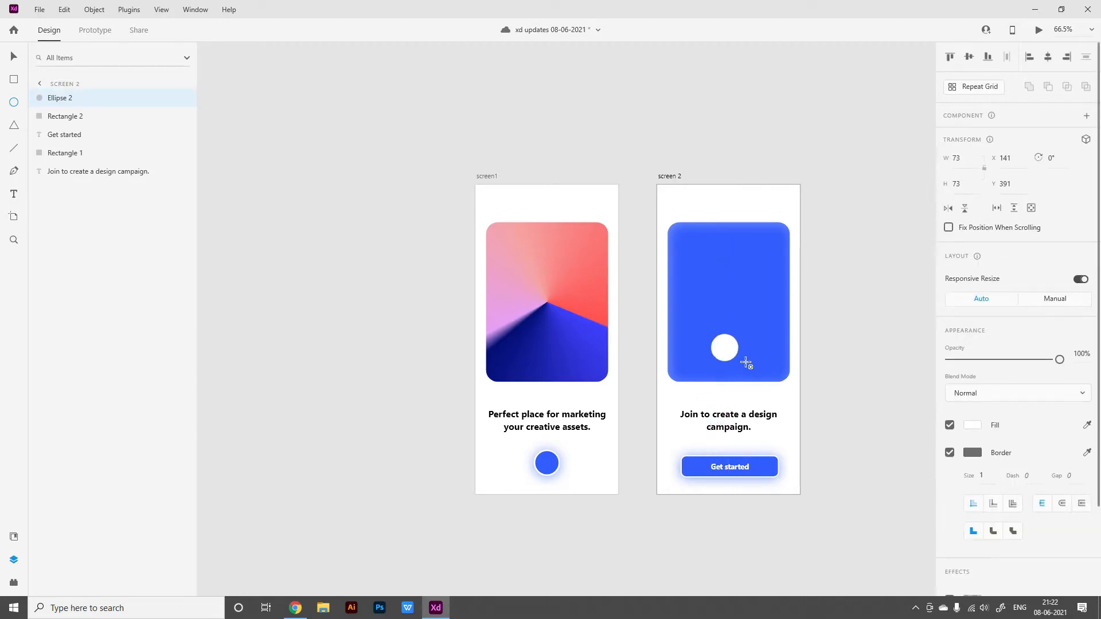
{"action": "key", "text": "Escape"}
{"action": "left_click", "coordinate": [736, 355]}
{"action": "left_click_drag", "start_coordinate": [736, 356], "coordinate": [732, 356]}
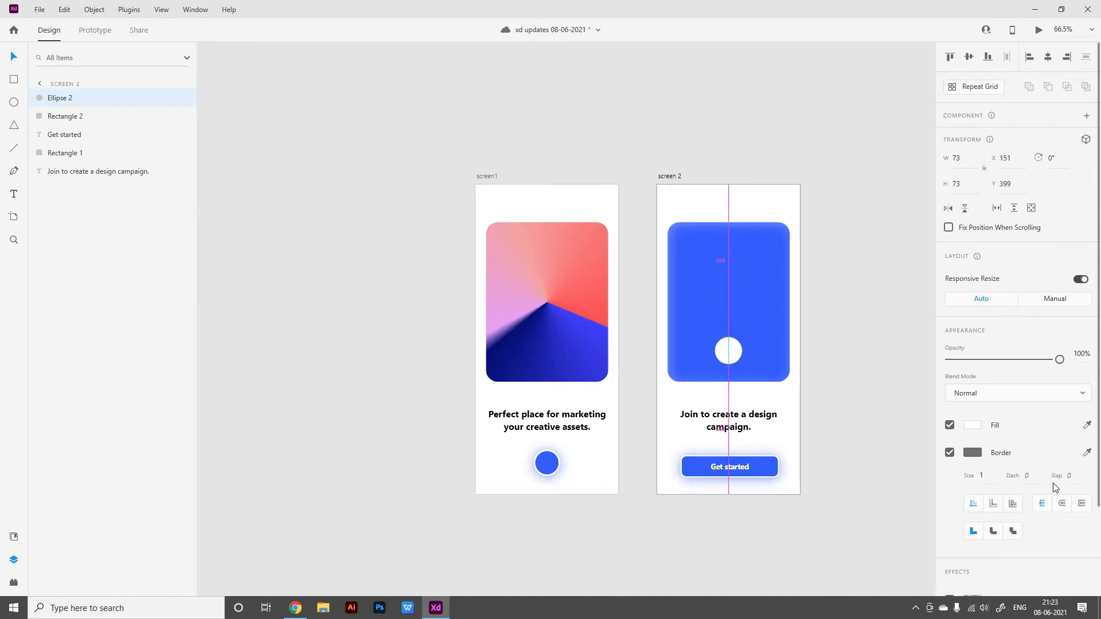
{"action": "left_click", "coordinate": [950, 453]}
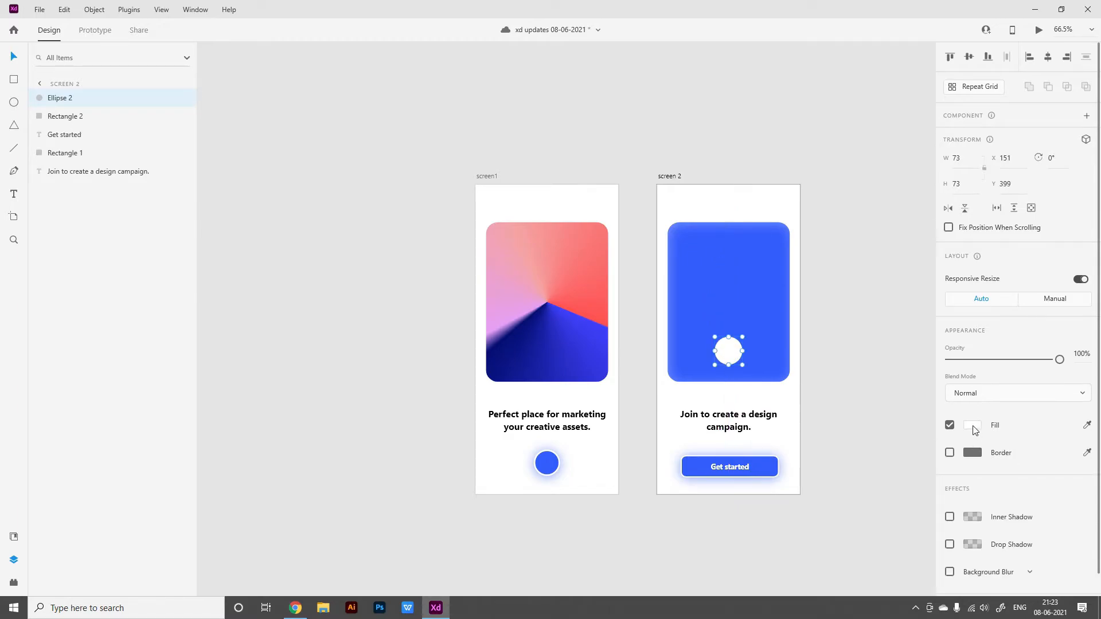
- Fill the new circle with the document's saved blue #345DFF
{"action": "left_click", "coordinate": [973, 430]}
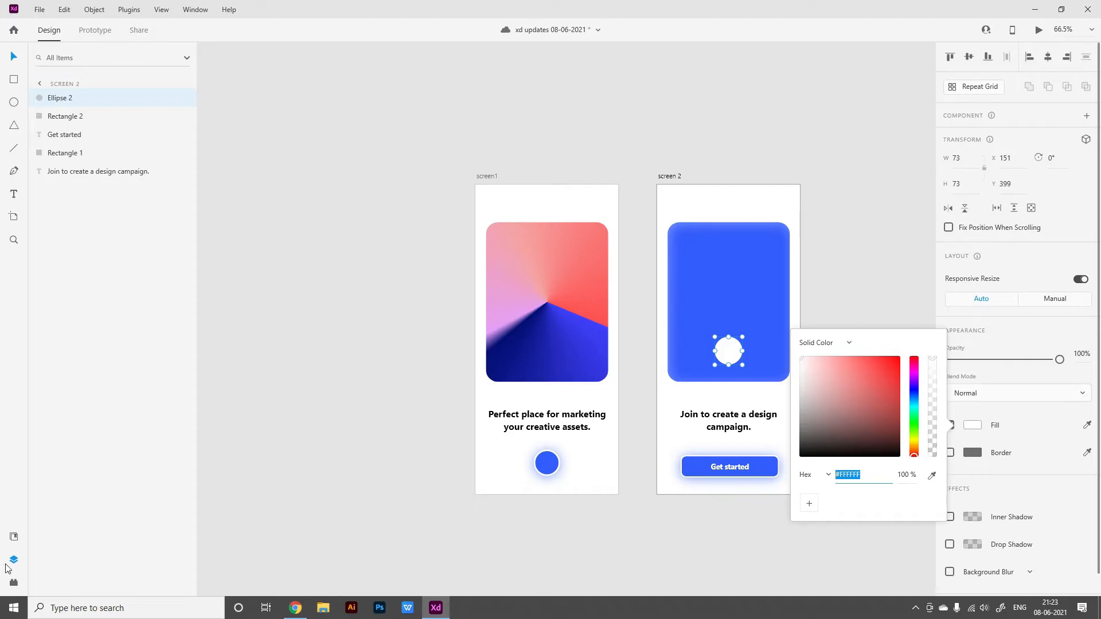
{"action": "left_click", "coordinate": [14, 536]}
{"action": "left_click", "coordinate": [79, 168]}
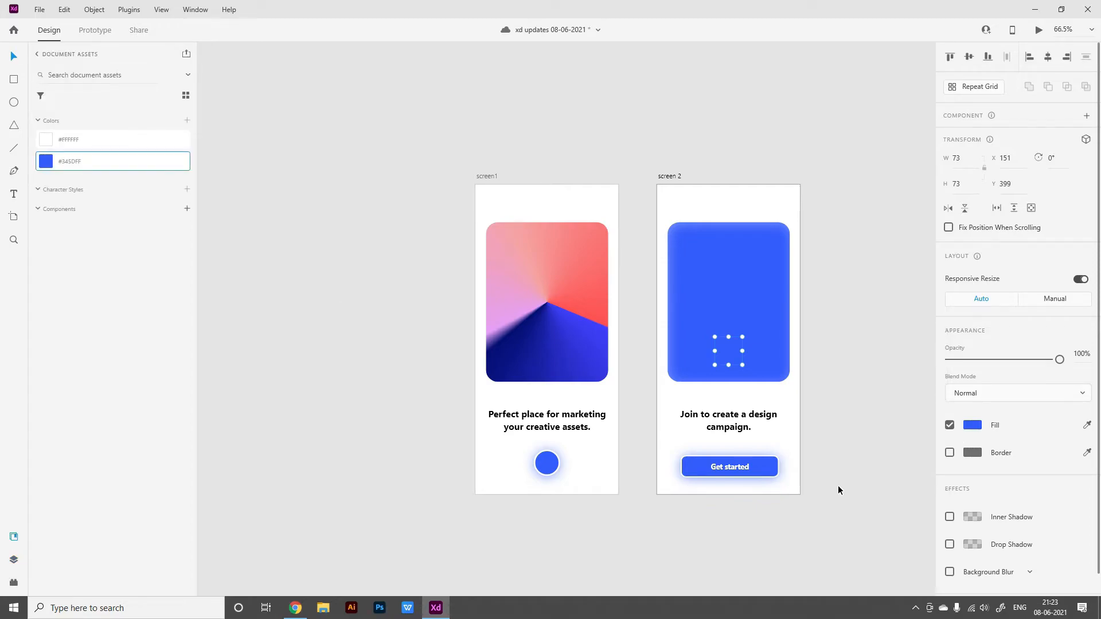
- Add a black inner shadow to the circle at 36% opacity with a blur of 9
{"action": "left_click", "coordinate": [949, 517]}
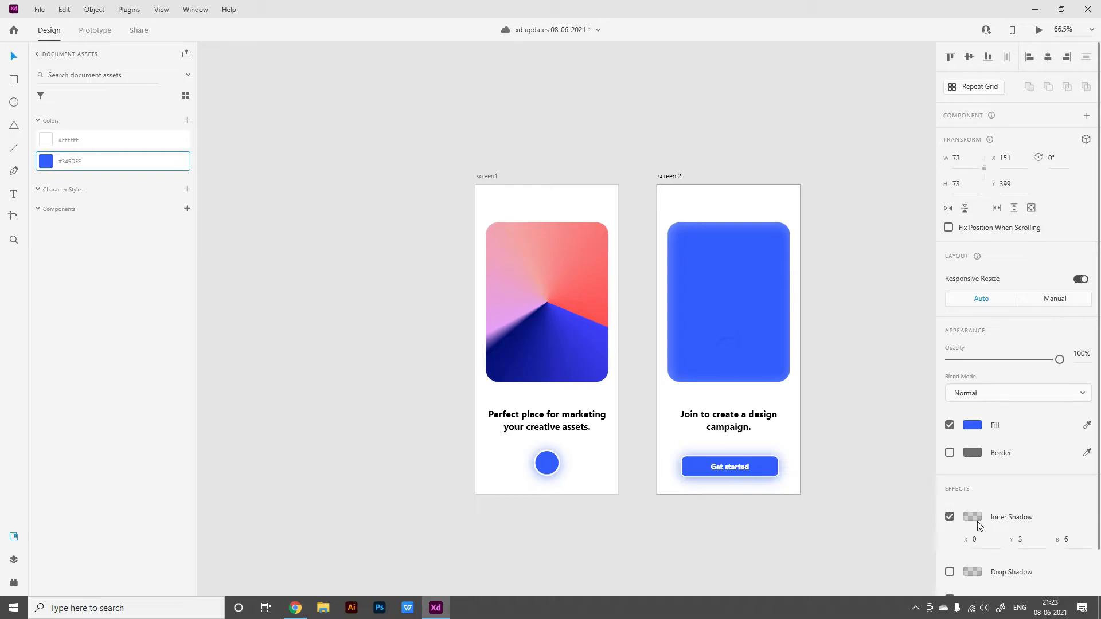
{"action": "left_click", "coordinate": [973, 517]}
{"action": "left_click_drag", "start_coordinate": [930, 509], "coordinate": [934, 494]}
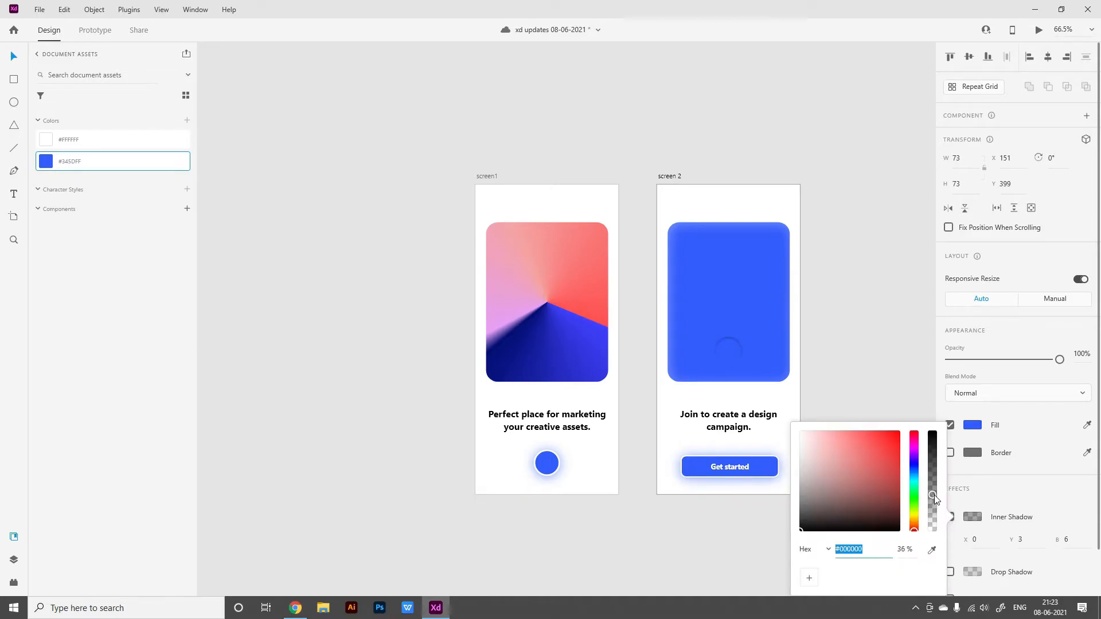
{"action": "left_click", "coordinate": [1073, 538]}
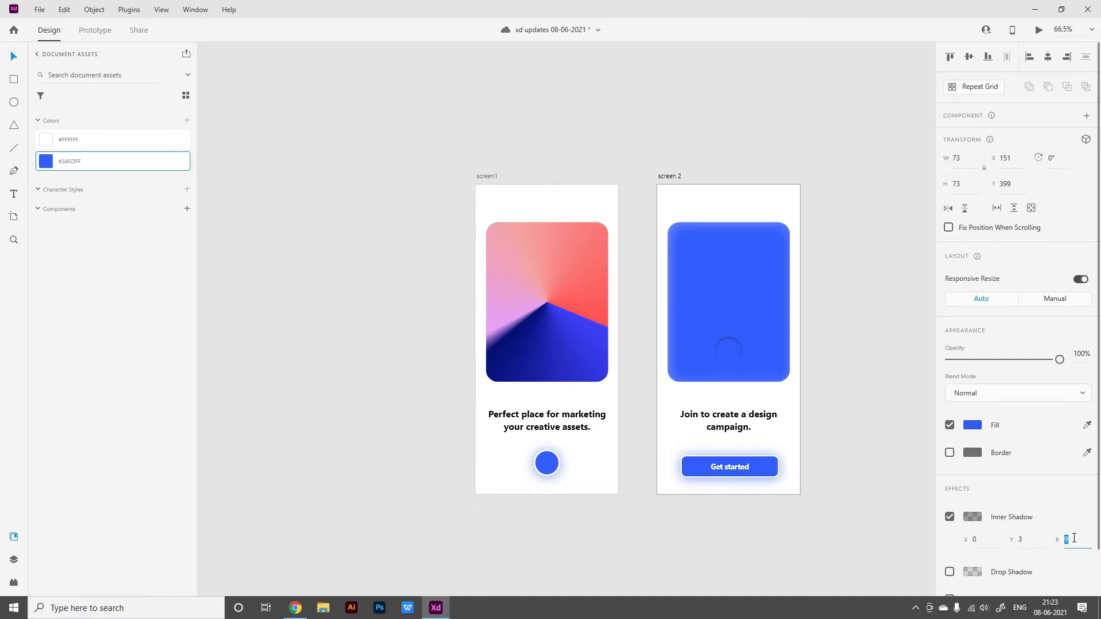
{"action": "left_click", "coordinate": [868, 393]}
- Duplicate screen 2's heading onto the upper part of the blue rectangle and change the copy's text to "iPad"
{"action": "left_click", "coordinate": [739, 425]}
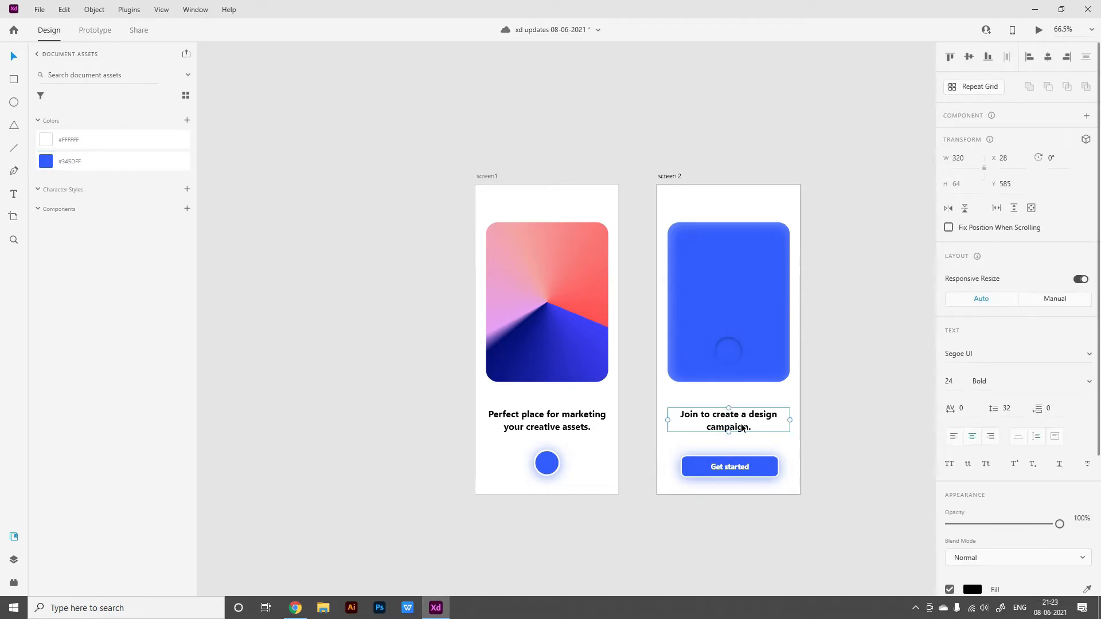
{"action": "left_click", "coordinate": [748, 255]}
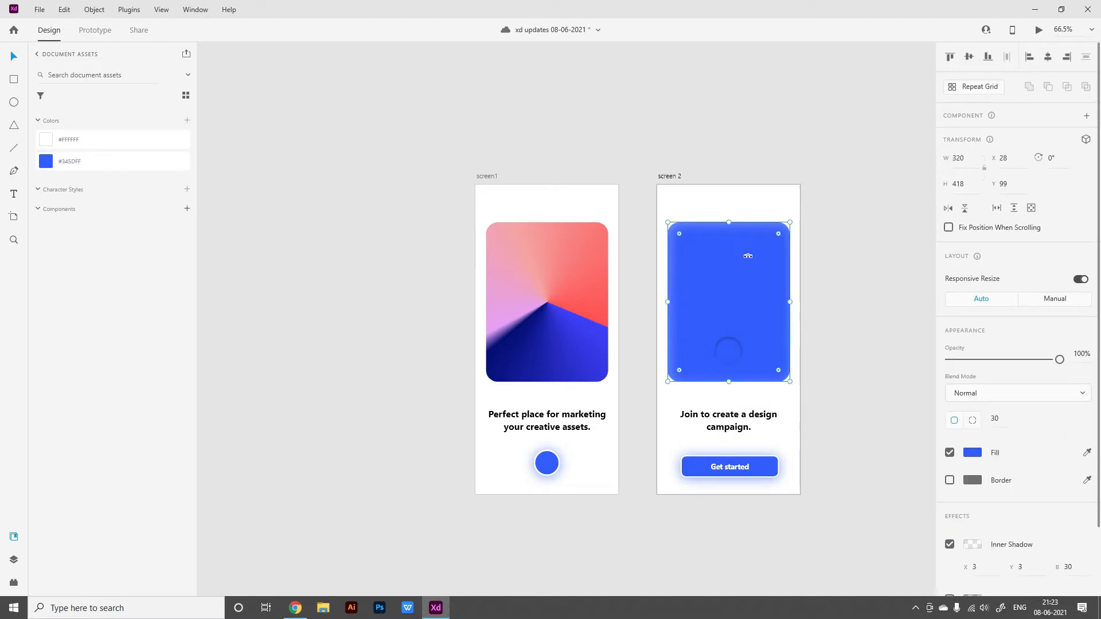
{"action": "left_click", "coordinate": [738, 422]}
{"action": "left_click_drag", "start_coordinate": [737, 422], "coordinate": [737, 293]}
{"action": "double_click", "coordinate": [735, 293]}
{"action": "key", "text": "ctrl+a"}
{"action": "type", "text": "iPad"}
{"action": "key", "text": "Escape"}
- Set the "iPad" text's fill colour to white, fff
{"action": "left_click", "coordinate": [972, 589]}
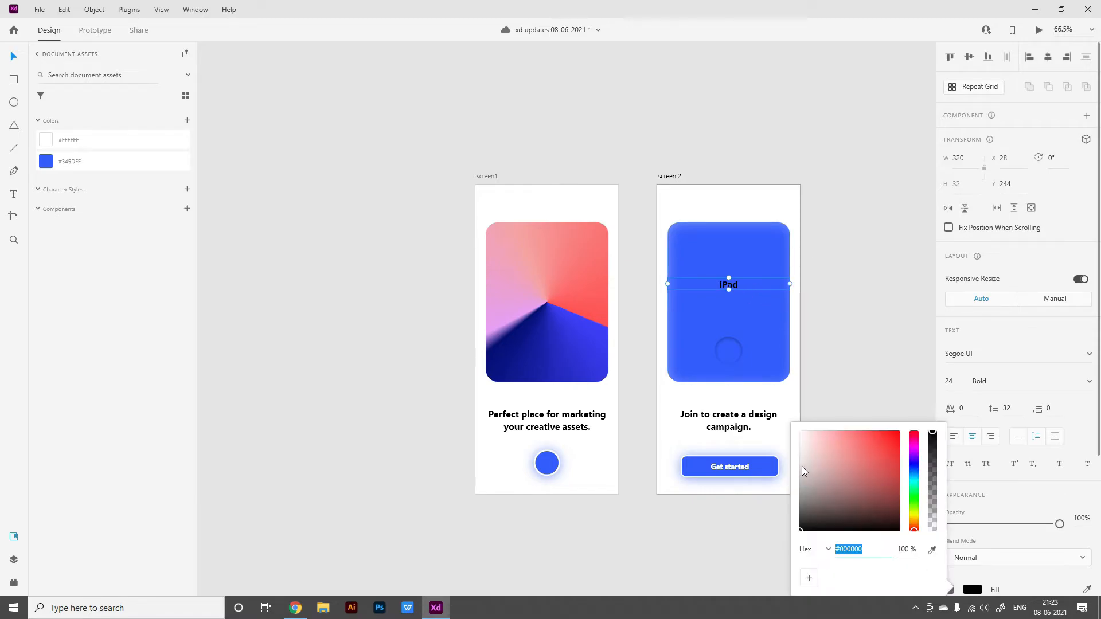
{"action": "type", "text": "fff"}
{"action": "key", "text": "Return"}
{"action": "left_click", "coordinate": [849, 229]}
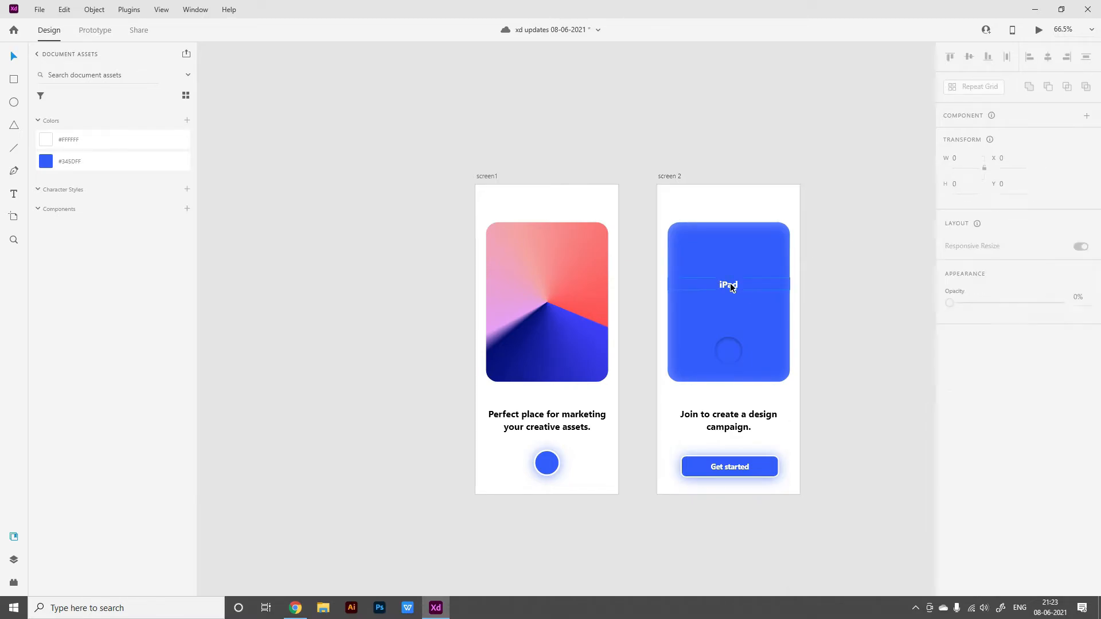
- Enlarge the "iPad" text by setting its font size to 48 and deselect it
{"action": "left_click", "coordinate": [731, 288]}
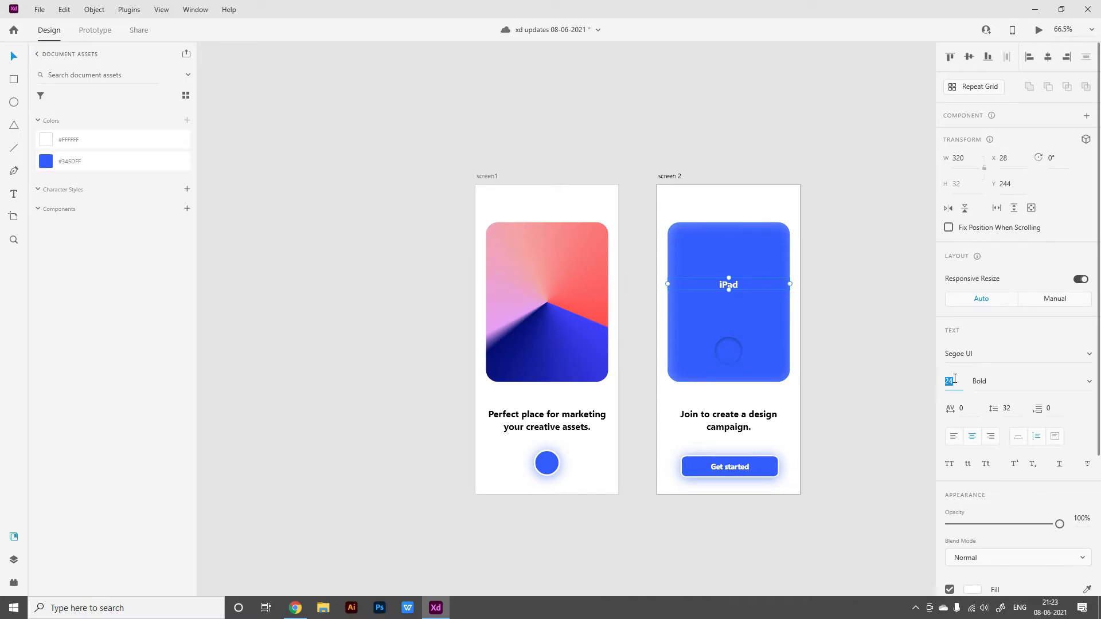
{"action": "type", "text": "48"}
{"action": "key", "text": "Return"}
{"action": "key", "text": "Up"}
{"action": "key", "text": "Up"}
{"action": "key", "text": "Escape"}
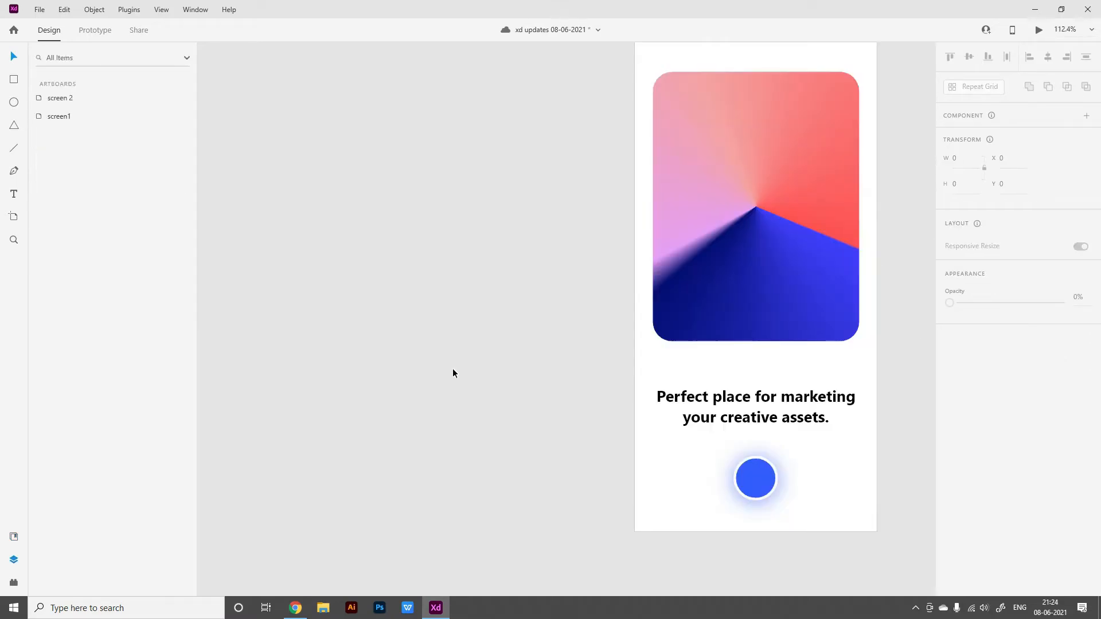
- Draw an open right-pointing chevron about 37 by 73 on the empty pasteboard beside screen1 with the Pen tool
{"action": "left_click", "coordinate": [462, 414]}
{"action": "left_click", "coordinate": [485, 439]}
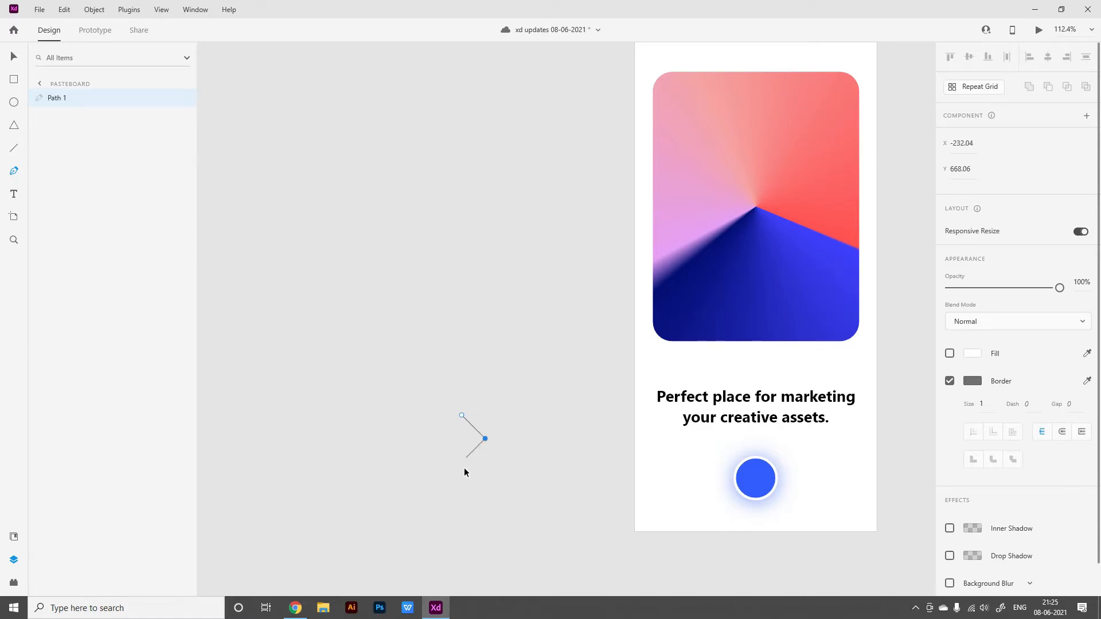
{"action": "left_click", "coordinate": [461, 462]}
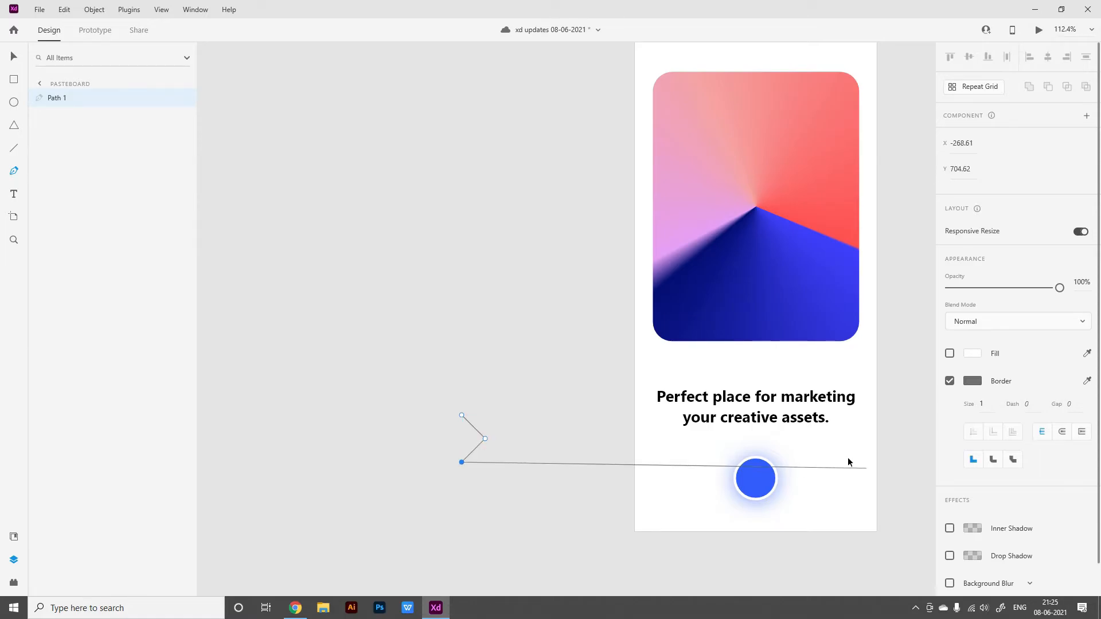
{"action": "key", "text": "Escape"}
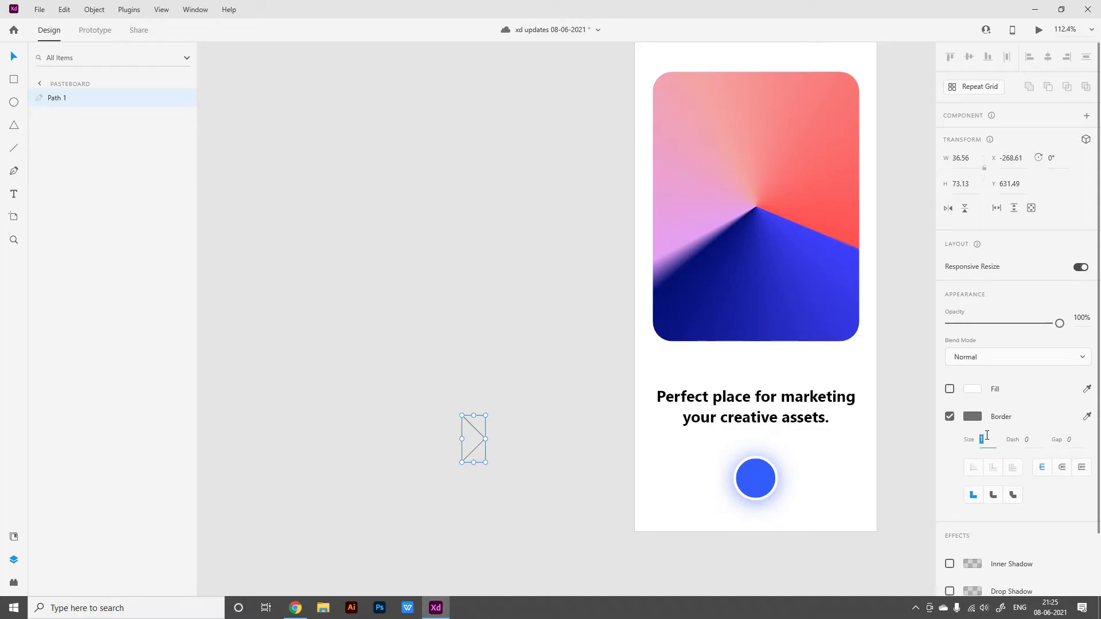
- Thicken the chevron by setting its border size to 5
{"action": "key", "text": "Return"}
{"action": "left_click", "coordinate": [971, 417]}
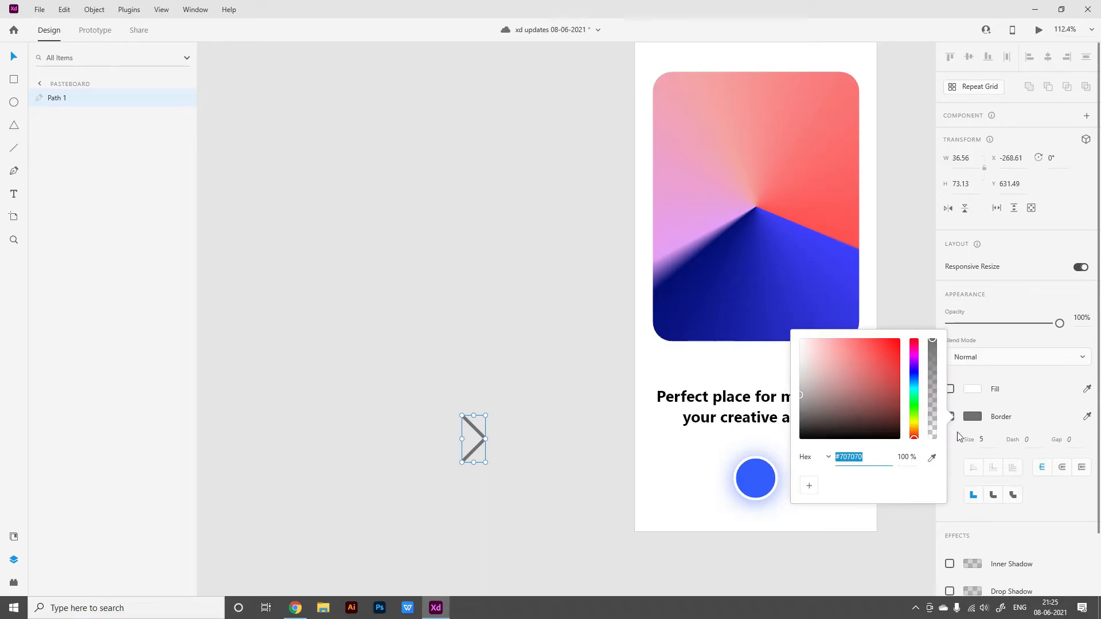
{"action": "left_click", "coordinate": [993, 432]}
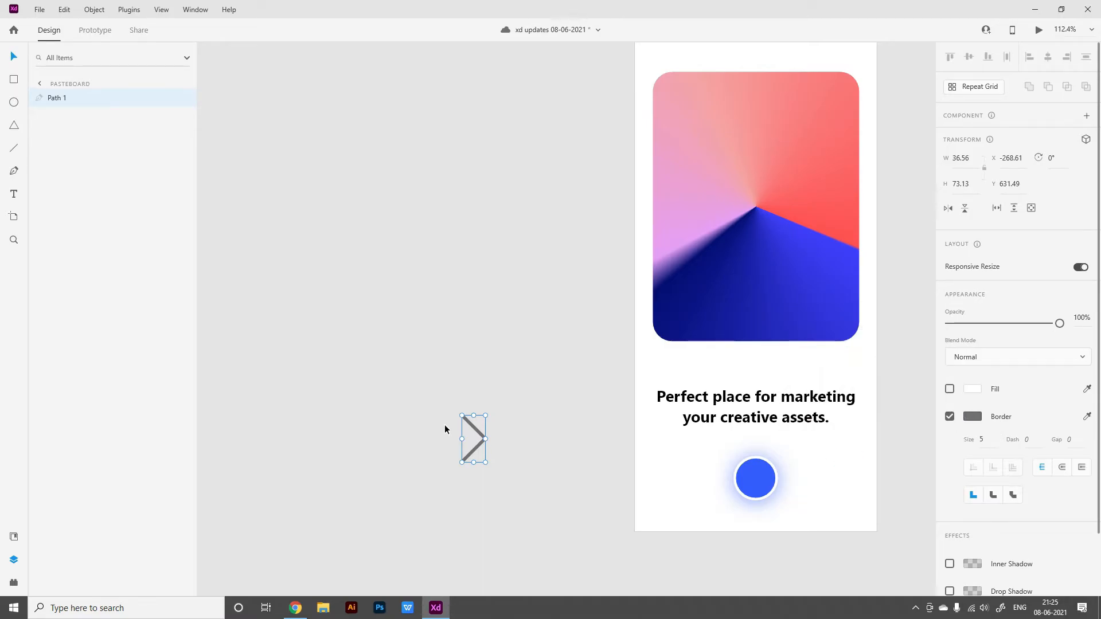
- Scale the chevron down proportionally to about 20 by 40
{"action": "left_click_drag", "start_coordinate": [481, 421], "coordinate": [475, 429]}
{"action": "left_click", "coordinate": [479, 469]}
{"action": "left_click", "coordinate": [467, 453]}
{"action": "scroll", "coordinate": [458, 469], "scroll_direction": "up", "scroll_amount": 3}
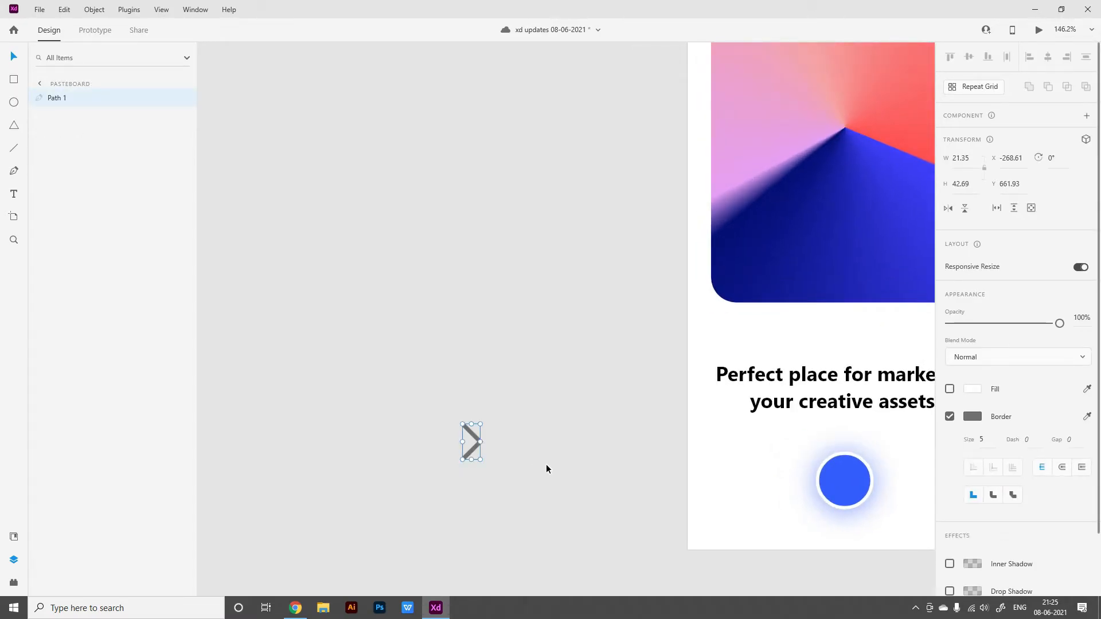
{"action": "left_click", "coordinate": [539, 464]}
{"action": "left_click", "coordinate": [479, 441]}
{"action": "mouse_move", "coordinate": [474, 429]}
{"action": "left_mouse_down"}
{"action": "mouse_move", "coordinate": [548, 358]}
{"action": "mouse_move", "coordinate": [479, 425]}
{"action": "left_mouse_up"}
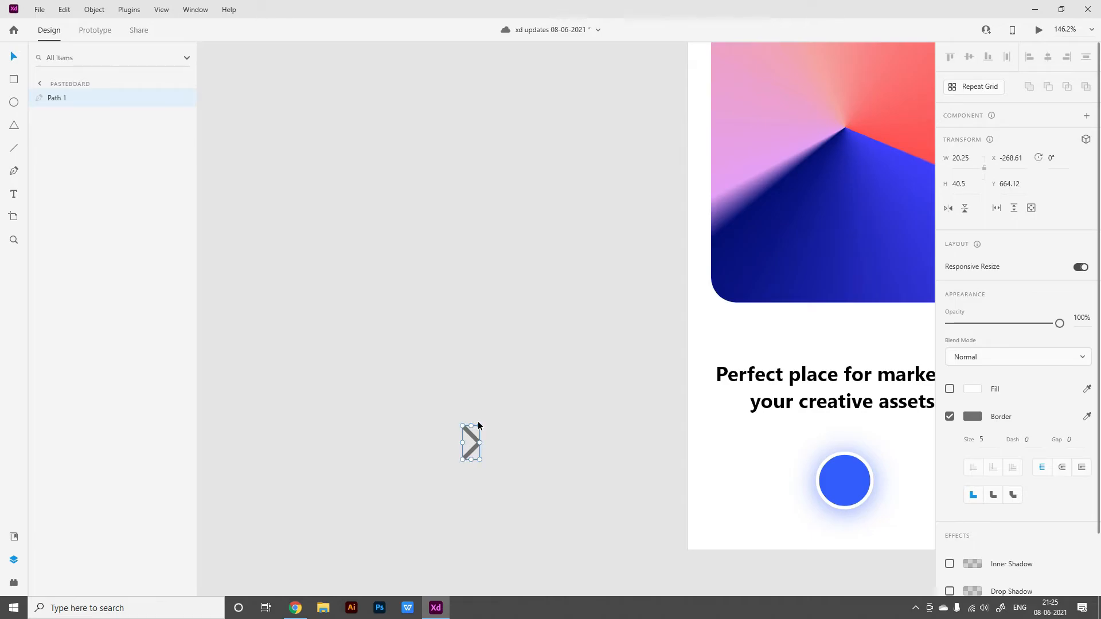
- Convert the chevron's stroke into a filled outline shape
{"action": "left_click", "coordinate": [95, 10]}
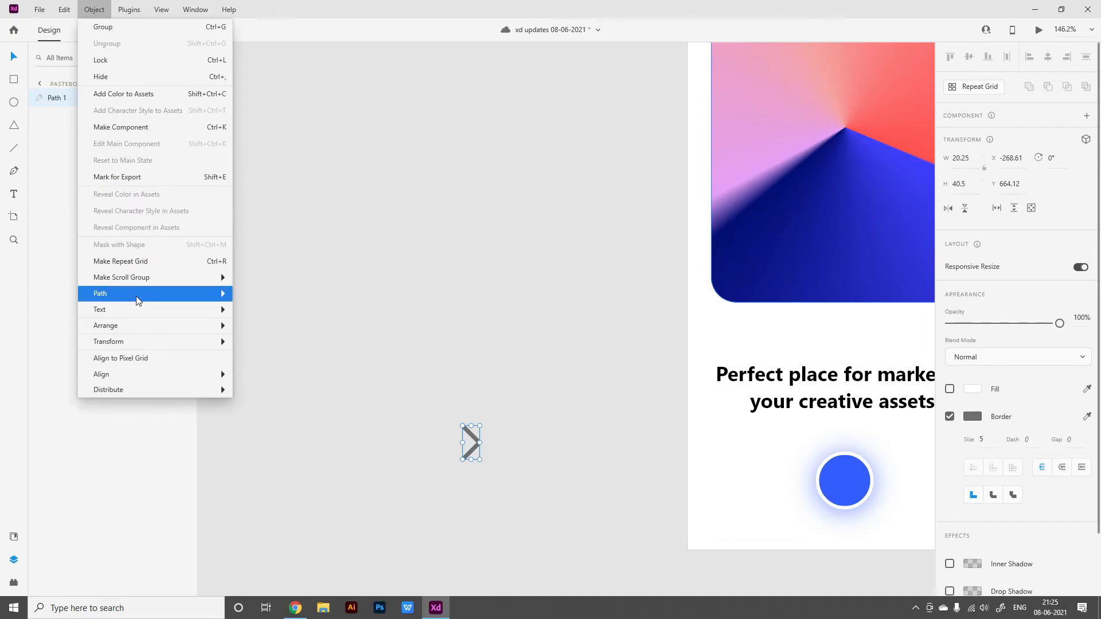
{"action": "mouse_move", "coordinate": [136, 295]}
{"action": "left_click", "coordinate": [287, 377]}
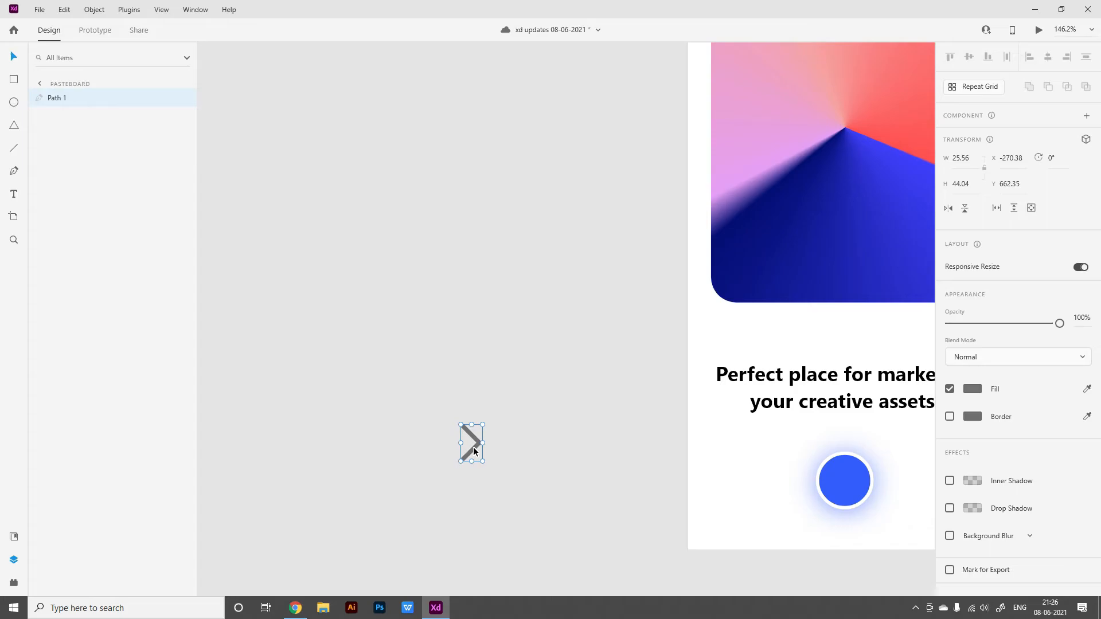
- Place the chevron on screen1's blue circle and change its fill to white
{"action": "left_click_drag", "start_coordinate": [473, 448], "coordinate": [705, 462]}
{"action": "left_click_drag", "start_coordinate": [828, 477], "coordinate": [640, 512]}
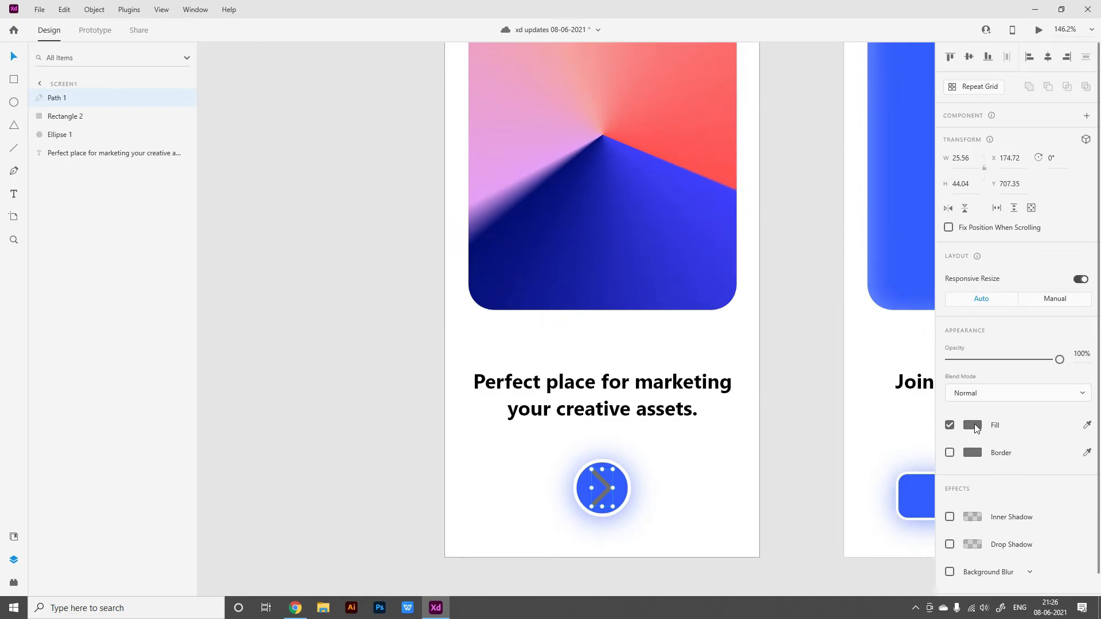
{"action": "left_click", "coordinate": [973, 425]}
{"action": "left_click", "coordinate": [825, 369]}
{"action": "left_click", "coordinate": [603, 477]}
{"action": "double_click", "coordinate": [604, 481]}
{"action": "key", "text": "Escape"}
- Scale the white chevron down to about 18 by 31 and line up the circle, at X 153, with it
{"action": "scroll", "coordinate": [613, 488], "scroll_direction": "up", "scroll_amount": 6}
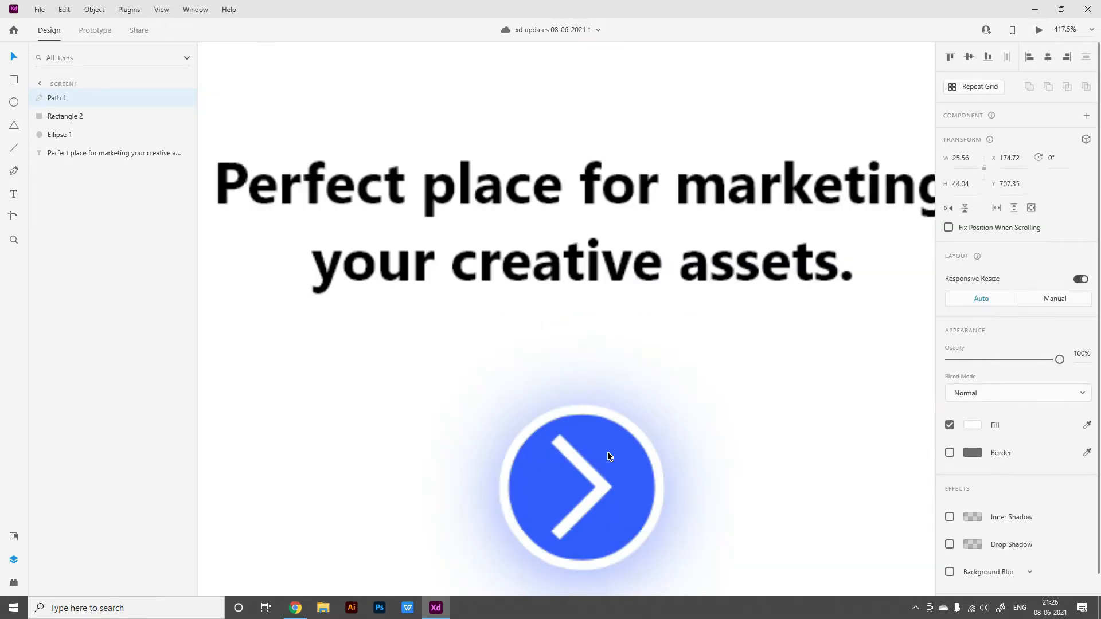
{"action": "left_click_drag", "start_coordinate": [613, 434], "coordinate": [604, 451]}
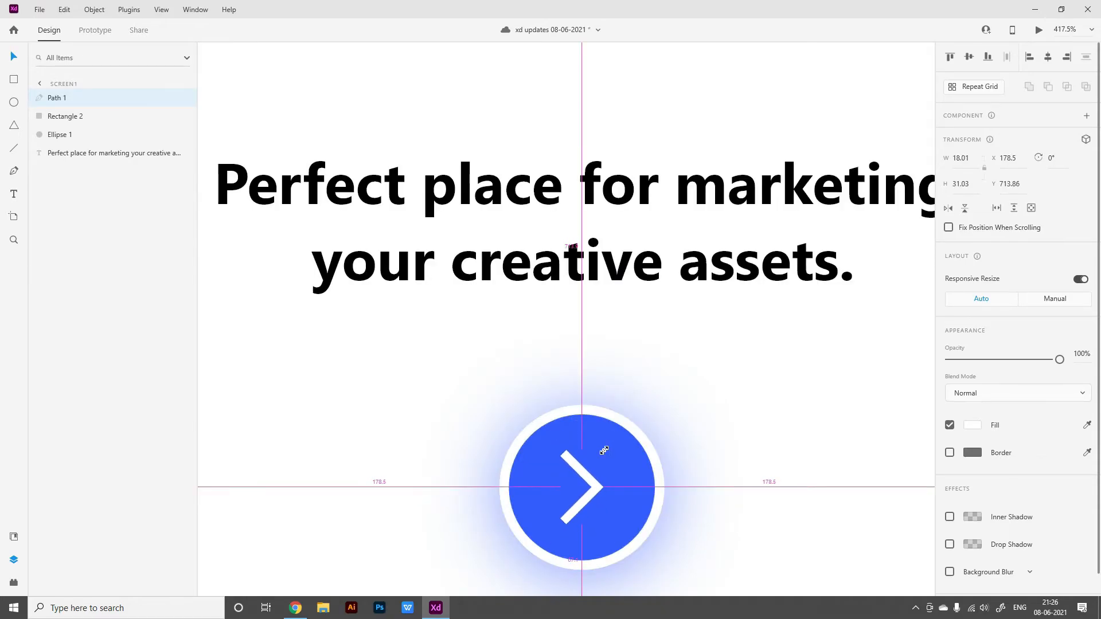
{"action": "left_click", "coordinate": [594, 489]}
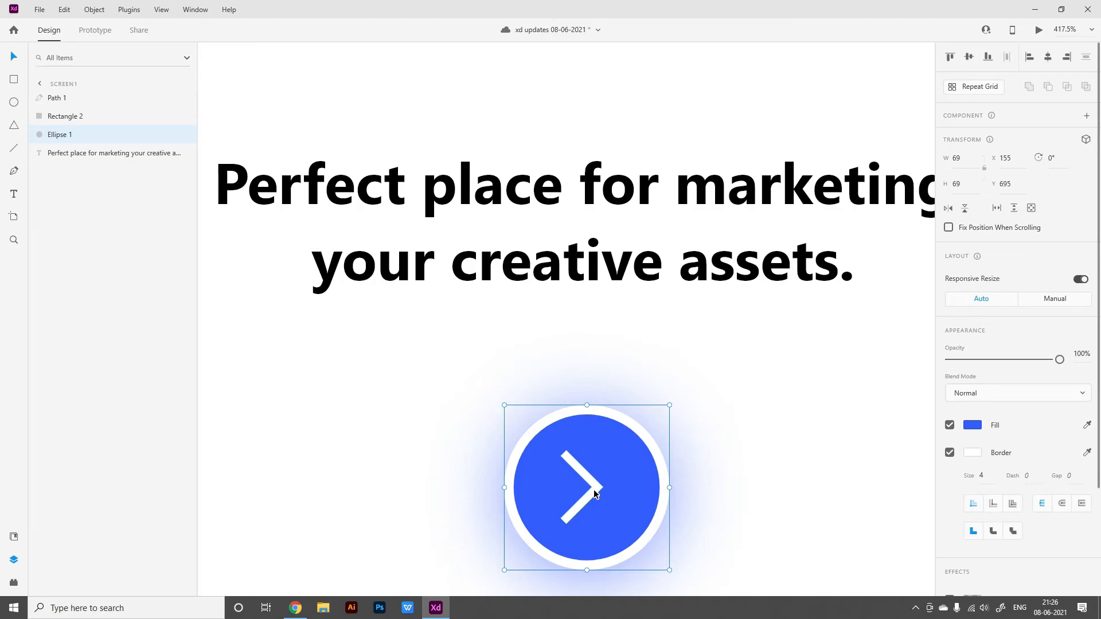
{"action": "key", "text": "Left"}
{"action": "key", "text": "Left"}
{"action": "left_click", "coordinate": [594, 489]}
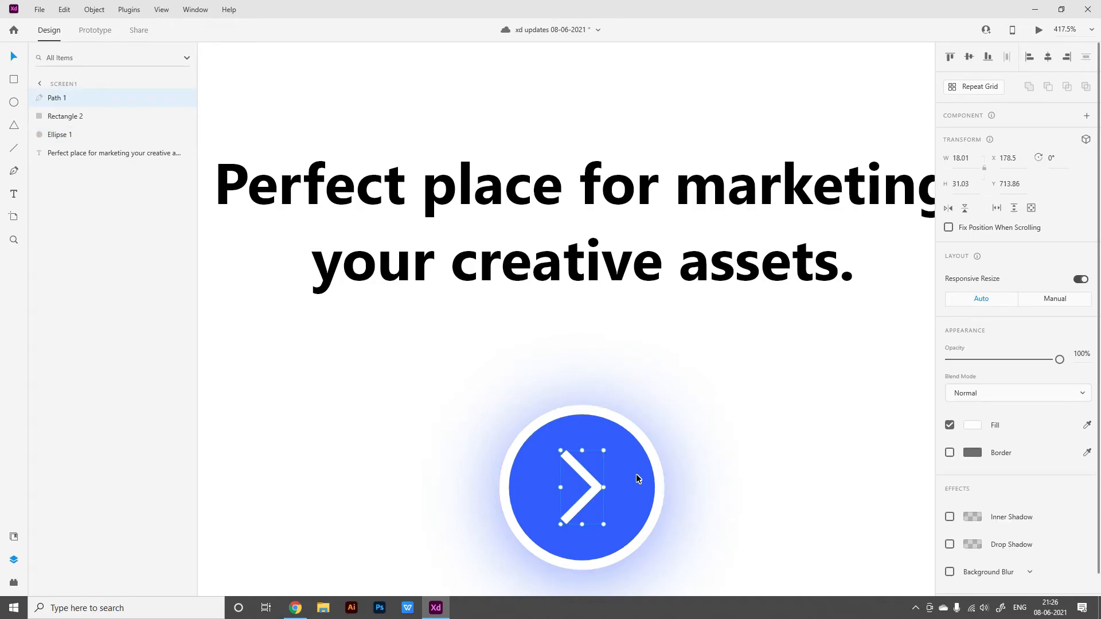
{"action": "left_click_drag", "start_coordinate": [594, 488], "coordinate": [593, 485]}
{"action": "left_click", "coordinate": [727, 471]}
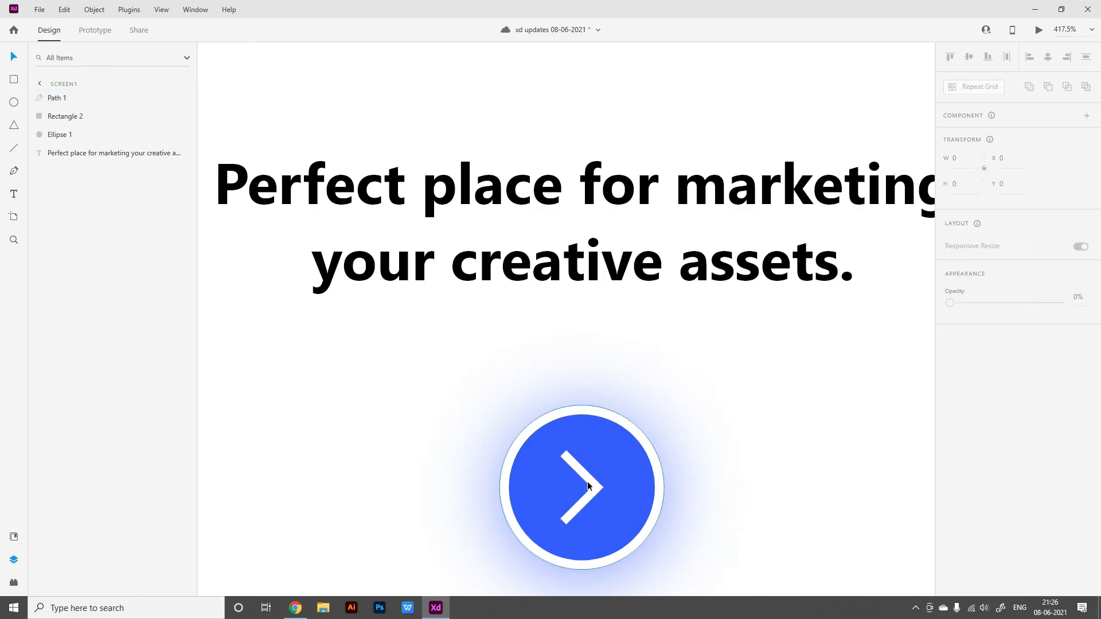
- Nudge the white chevron slightly to the right within the circle, to X 179.5
{"action": "left_click", "coordinate": [597, 483]}
{"action": "left_click", "coordinate": [596, 485]}
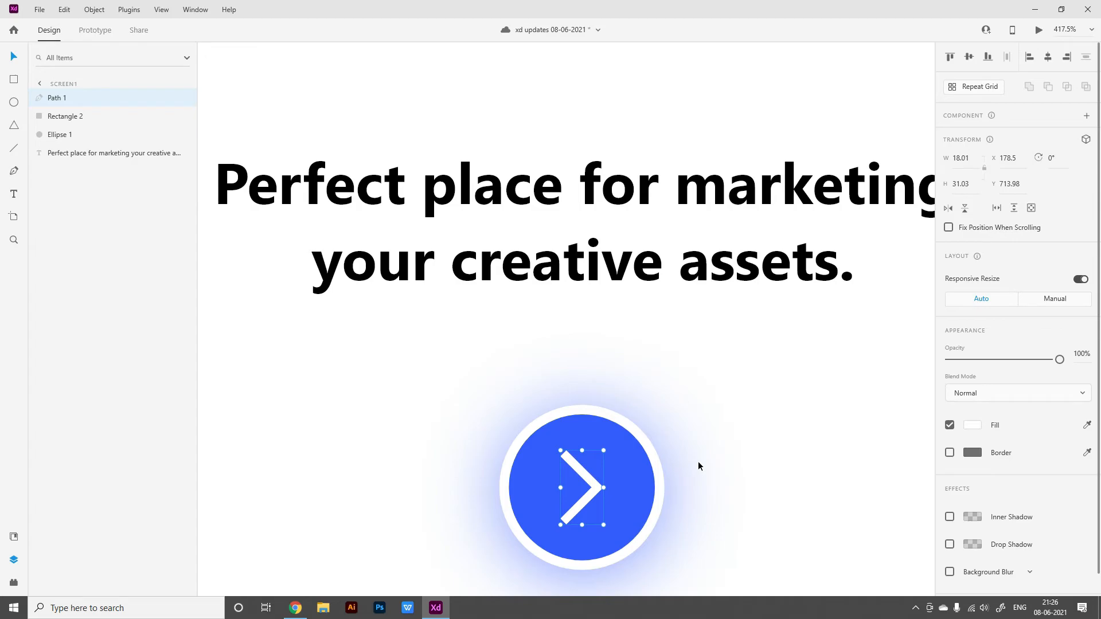
{"action": "left_click", "coordinate": [698, 466]}
{"action": "scroll", "coordinate": [698, 464], "scroll_direction": "down", "scroll_amount": 8}
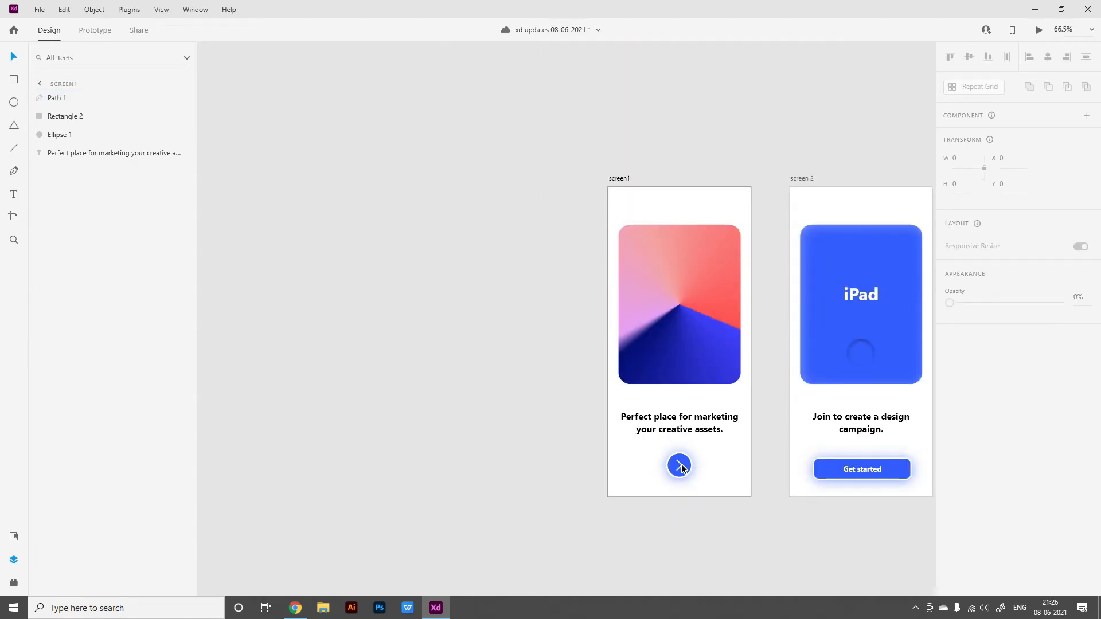
{"action": "left_click", "coordinate": [682, 467]}
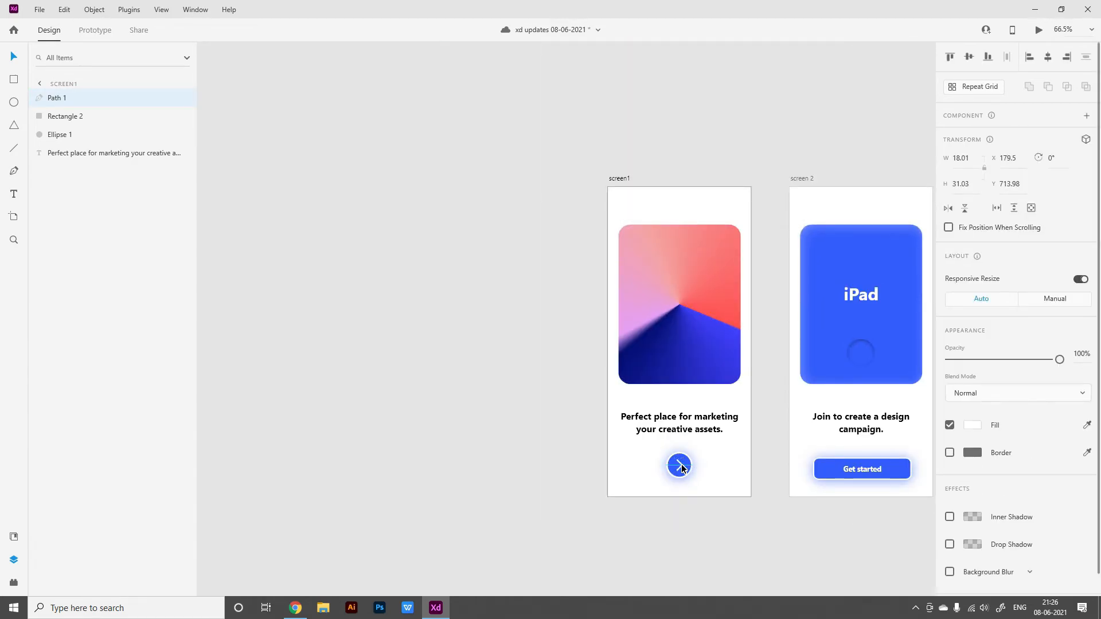
- Shrink the chevron further to about 15 by 26, keep it centred in the circle, and deselect it
{"action": "scroll", "coordinate": [682, 467], "scroll_direction": "up", "scroll_amount": 10}
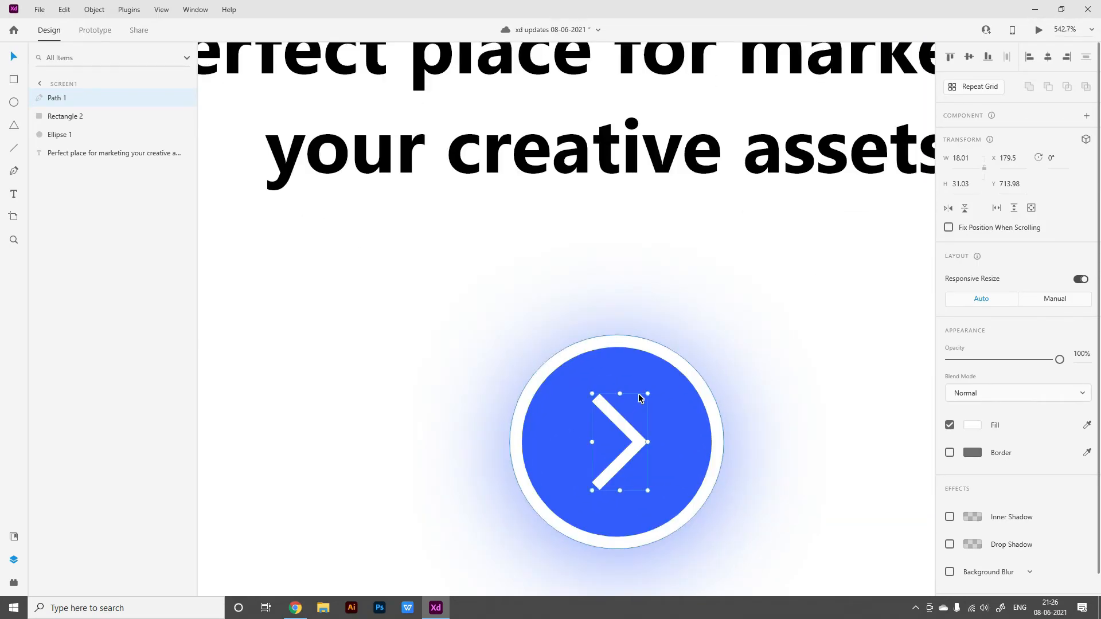
{"action": "left_click_drag", "start_coordinate": [649, 393], "coordinate": [638, 407]}
{"action": "left_click_drag", "start_coordinate": [629, 448], "coordinate": [631, 442]}
{"action": "key", "text": "Right"}
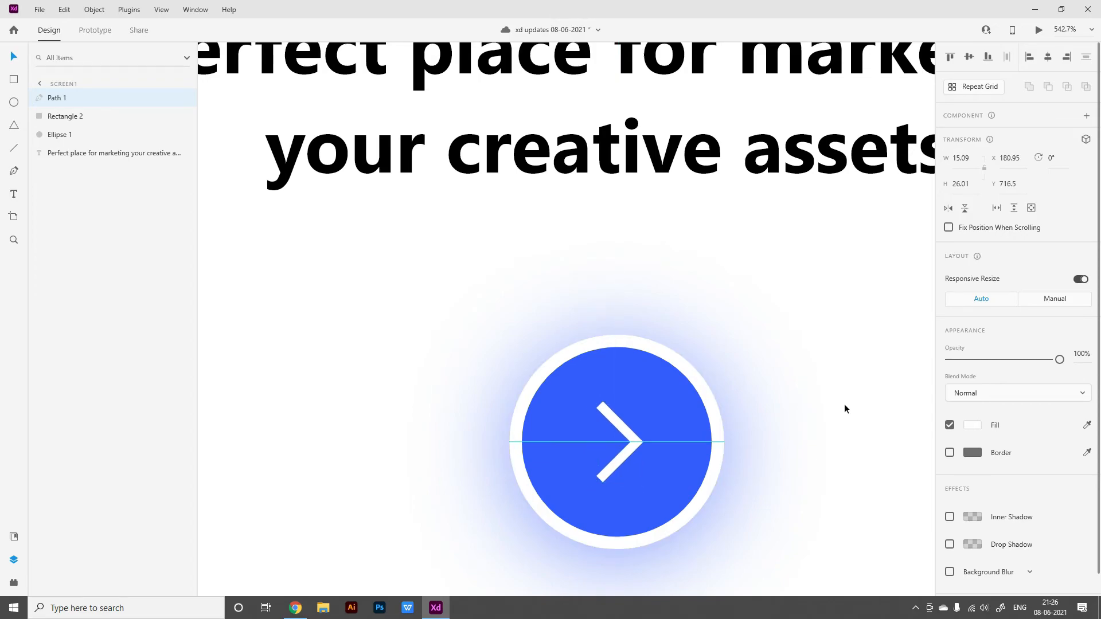
{"action": "left_click", "coordinate": [844, 404]}
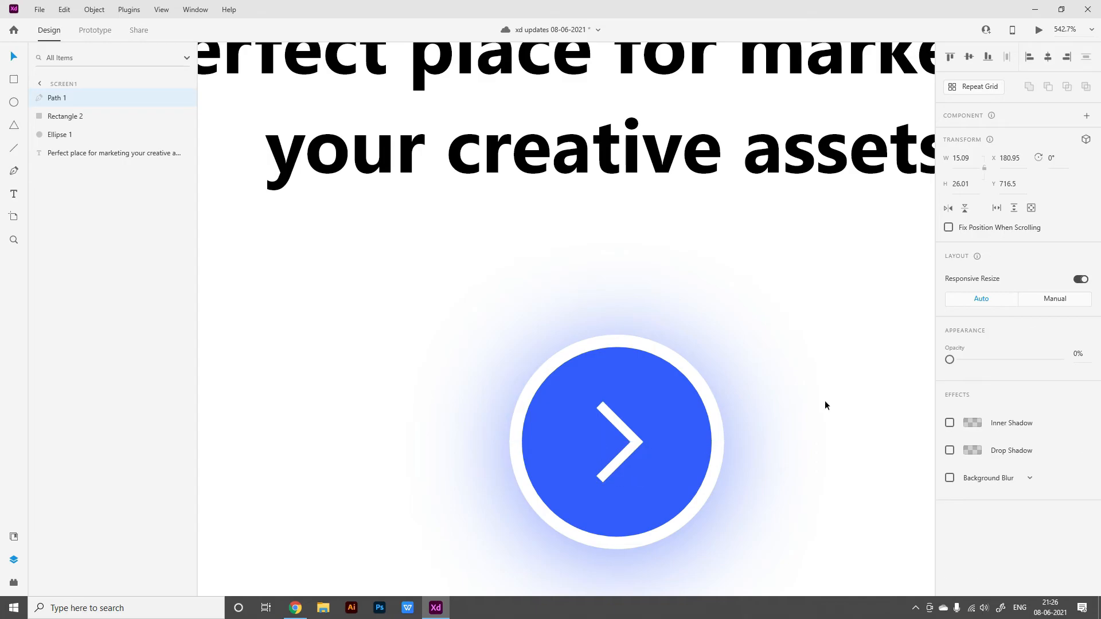
- Save the document with both onboarding screens in view
{"action": "scroll", "coordinate": [825, 400], "scroll_direction": "down", "scroll_amount": 10}
{"action": "left_click_drag", "start_coordinate": [797, 471], "coordinate": [568, 506]}
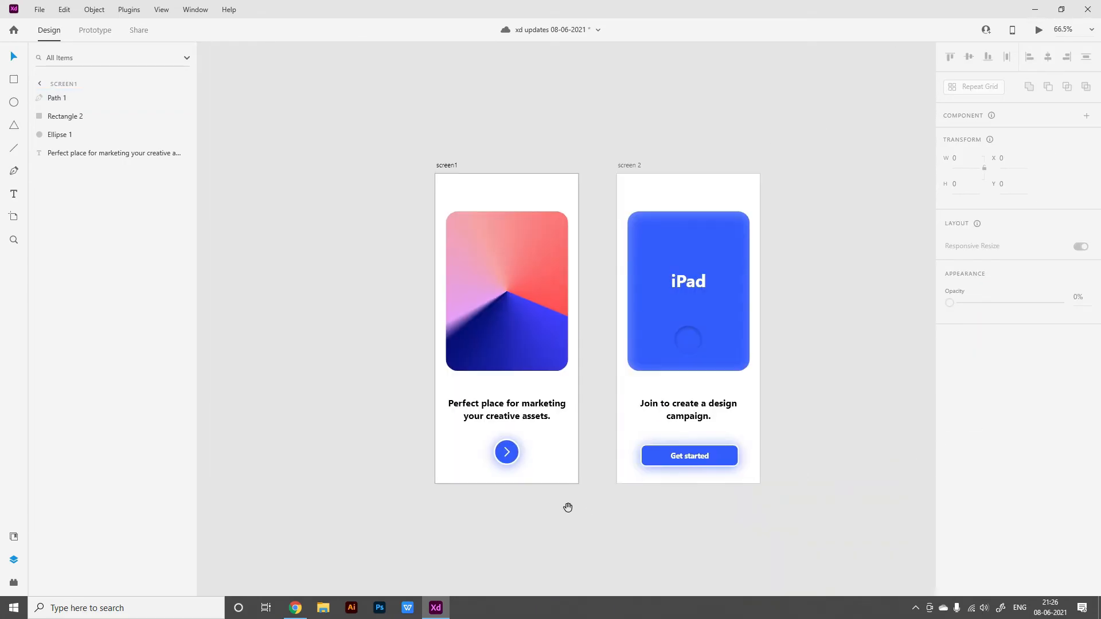
{"action": "key", "text": "ctrl+s"}
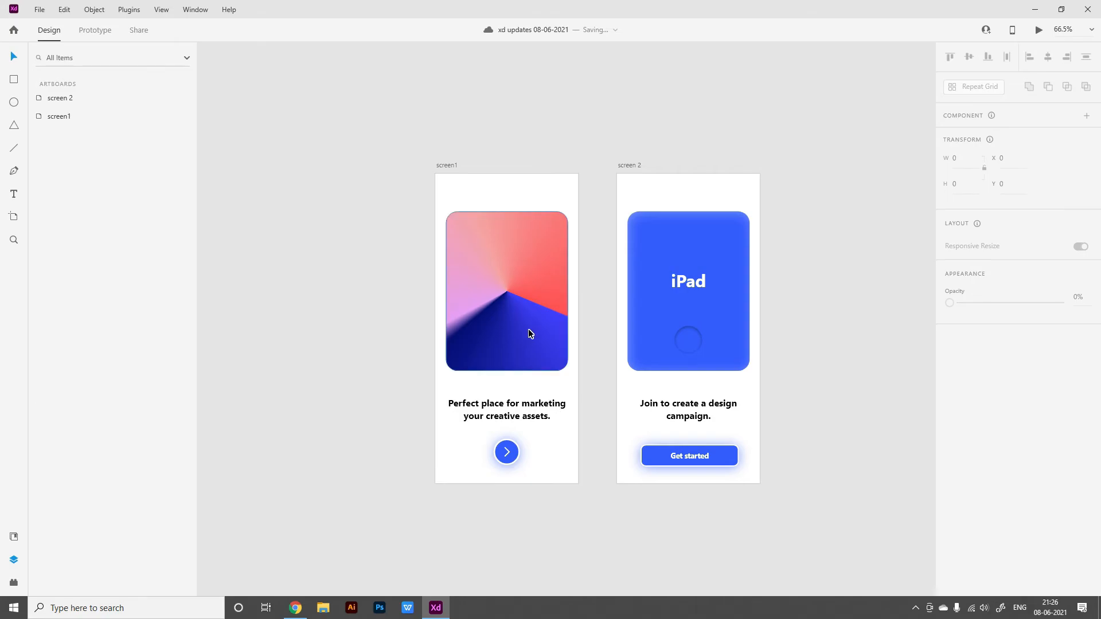
- Remove the existing prototype link between screen1's arrow circle and screen 2, and return to the design view
{"action": "left_click", "coordinate": [514, 451]}
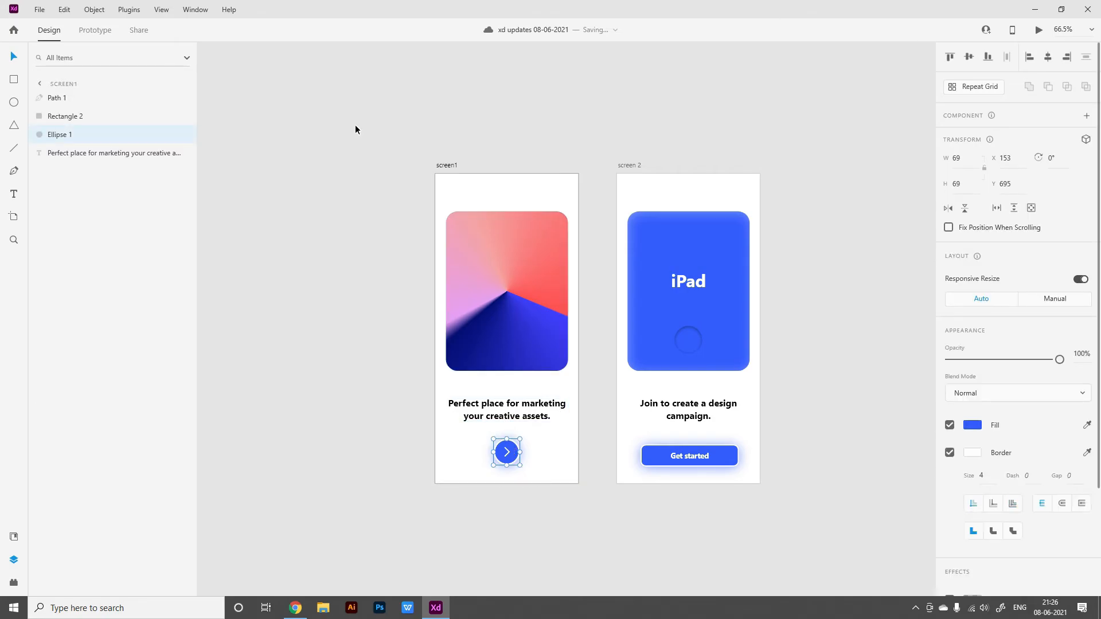
{"action": "left_click", "coordinate": [95, 29]}
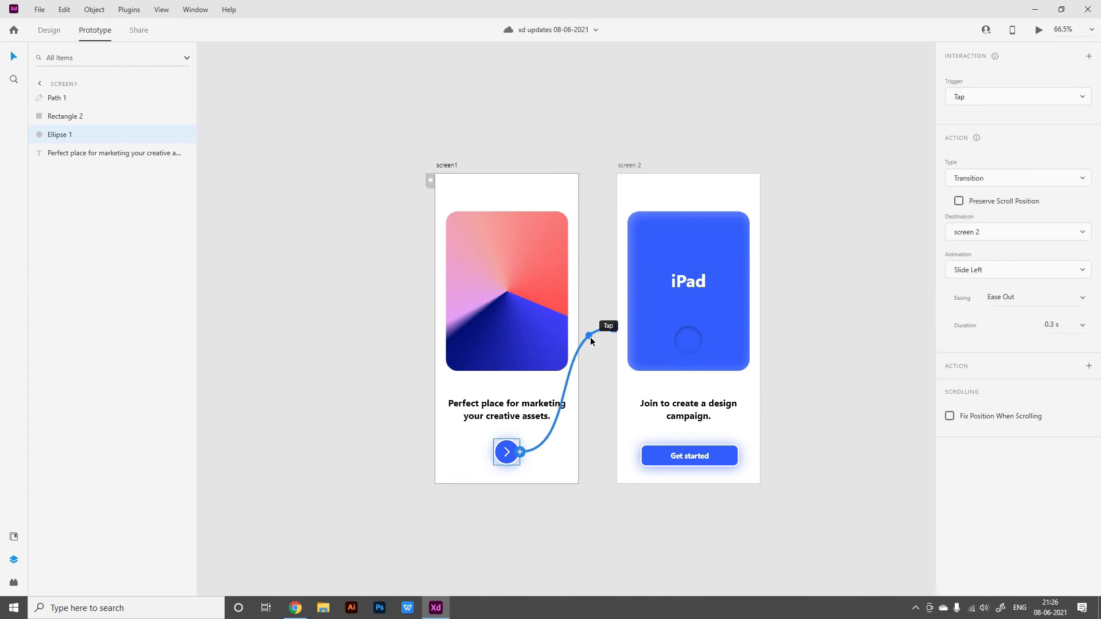
{"action": "left_click_drag", "start_coordinate": [590, 336], "coordinate": [590, 336]}
{"action": "left_click", "coordinate": [356, 429]}
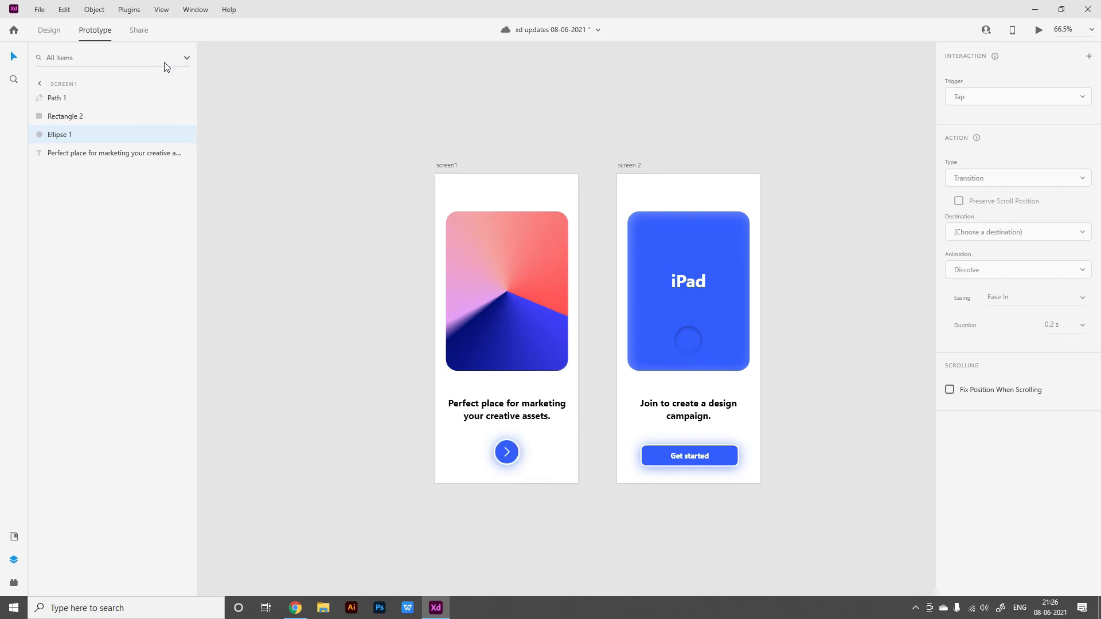
{"action": "left_click", "coordinate": [49, 30]}
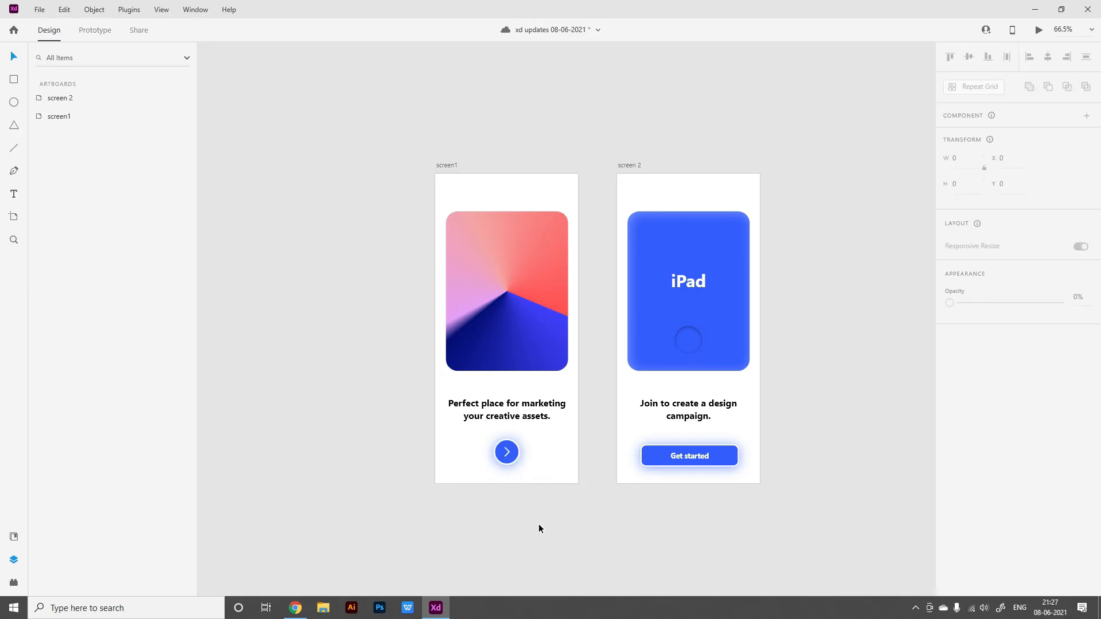
- Link screen1's arrow circle to screen 2 with a Tap-triggered prototype interaction
{"action": "left_click", "coordinate": [516, 456]}
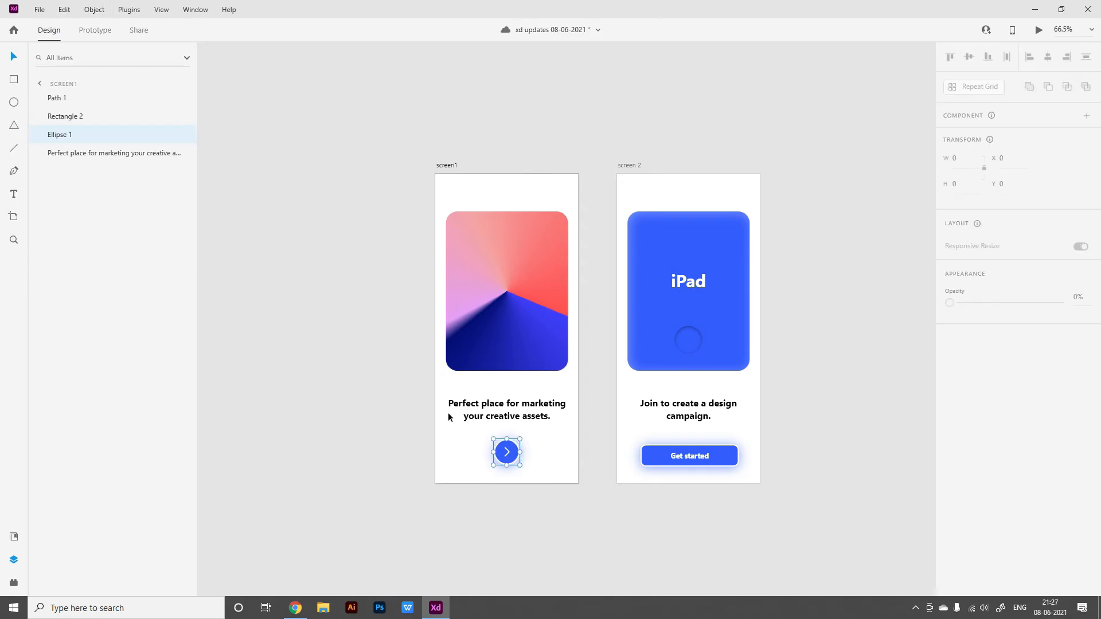
{"action": "left_click", "coordinate": [107, 31]}
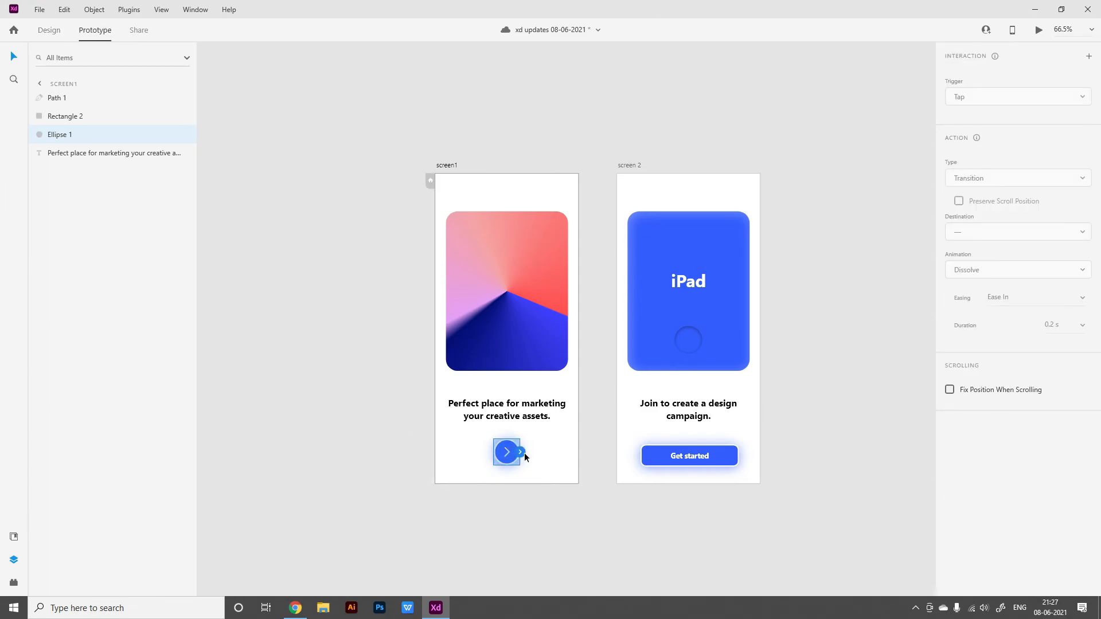
{"action": "left_click_drag", "start_coordinate": [520, 452], "coordinate": [680, 300]}
{"action": "left_click", "coordinate": [985, 232]}
{"action": "left_click", "coordinate": [985, 232]}
- Set the link's action type to Transition and choose an animation for it
{"action": "left_click", "coordinate": [1008, 179]}
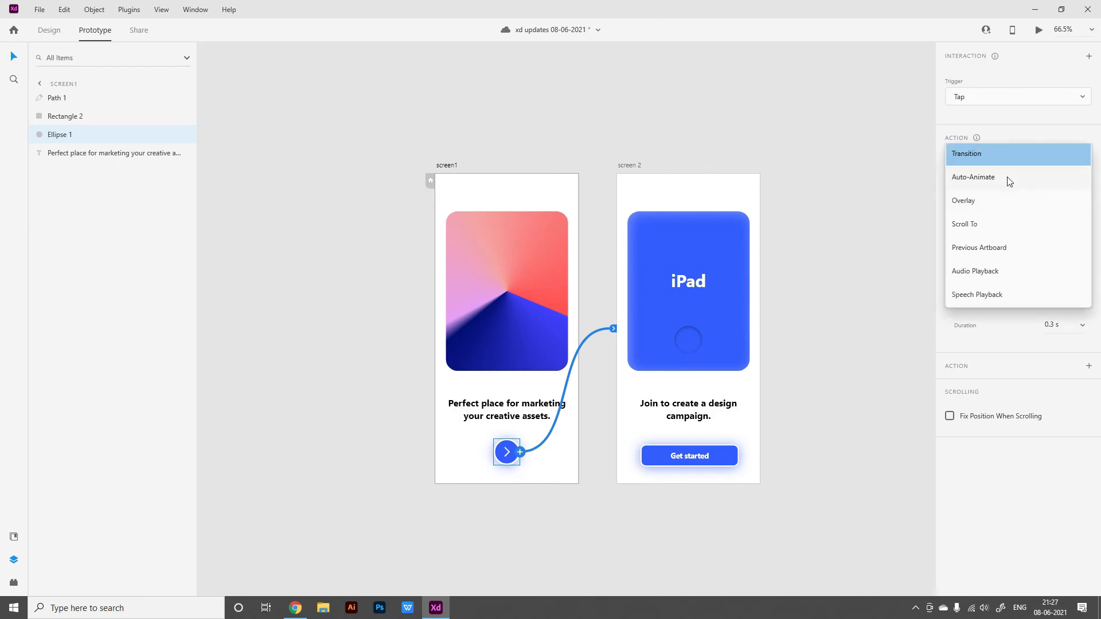
{"action": "left_click", "coordinate": [1009, 153]}
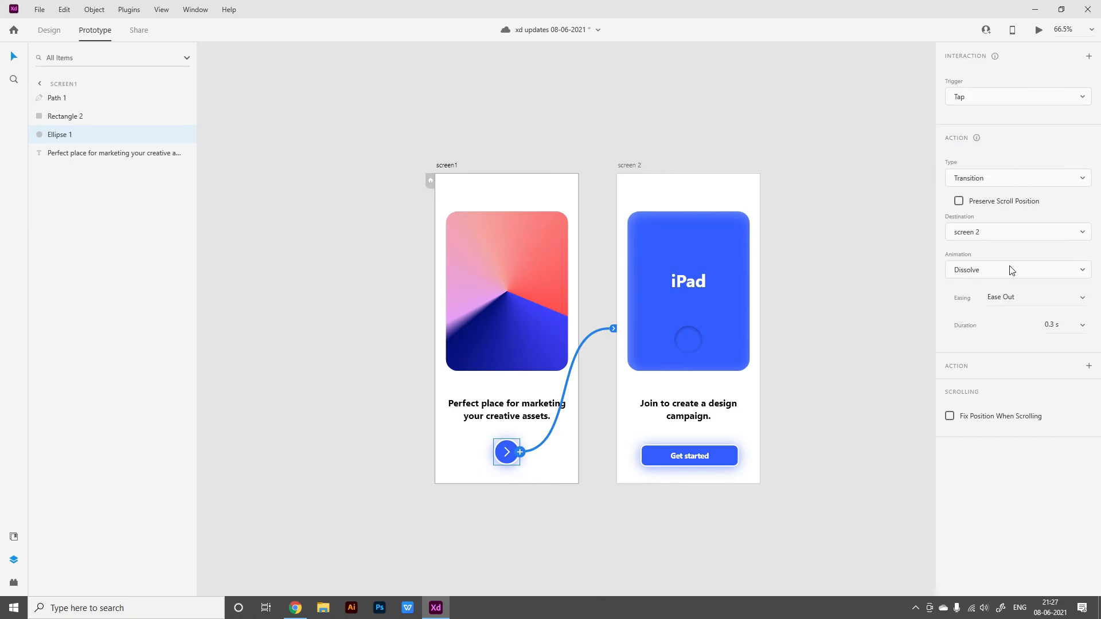
{"action": "left_click", "coordinate": [1004, 280]}
{"action": "left_click", "coordinate": [985, 210]}
- Preview the prototype from screen1, test the arrow button's transition to screen 2, and close the preview
{"action": "left_click", "coordinate": [450, 165]}
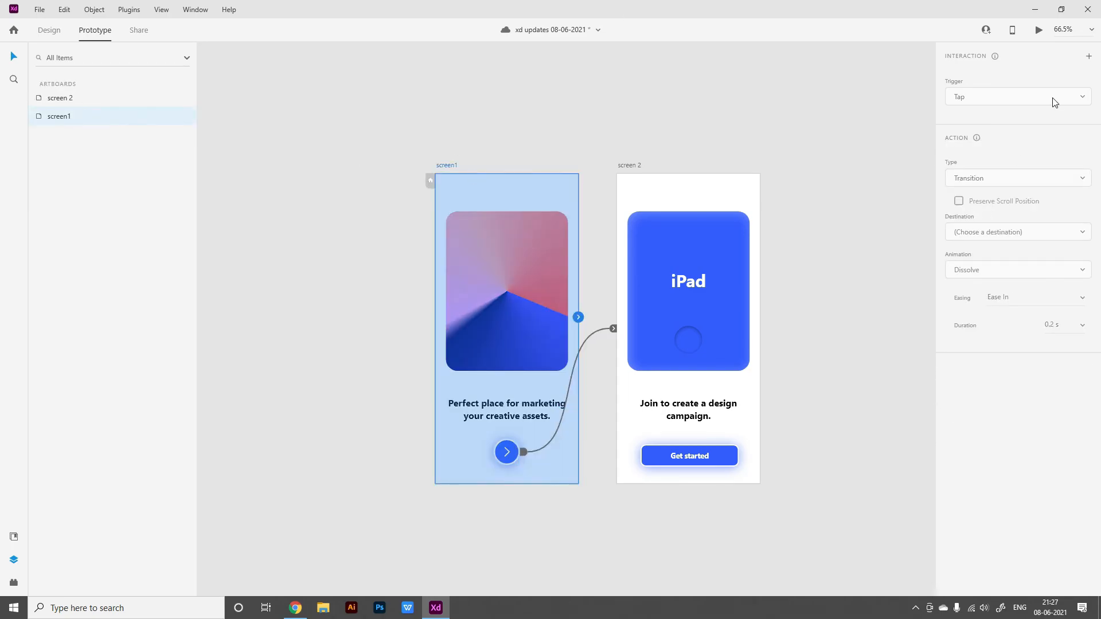
{"action": "left_click", "coordinate": [1037, 33]}
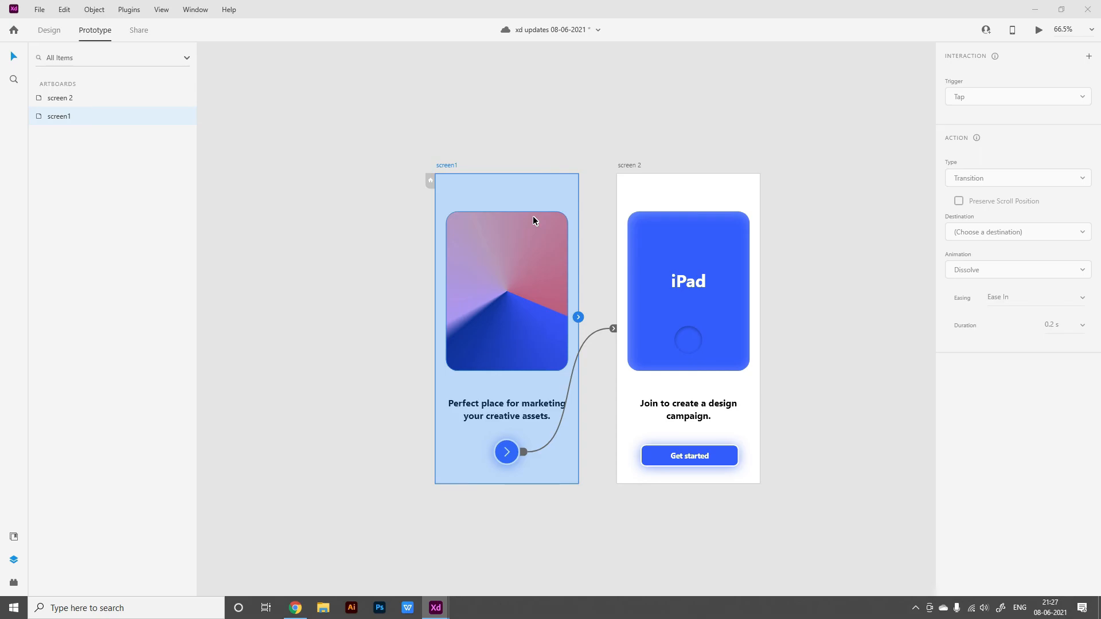
{"action": "left_click_drag", "start_coordinate": [106, 9], "coordinate": [612, 77]}
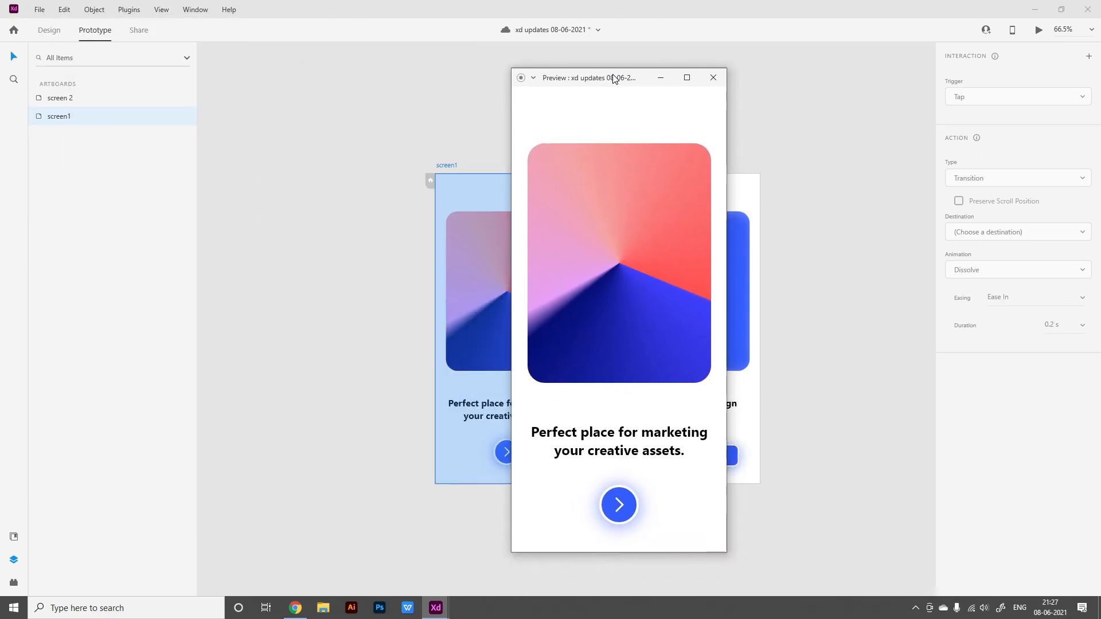
{"action": "left_click", "coordinate": [625, 515]}
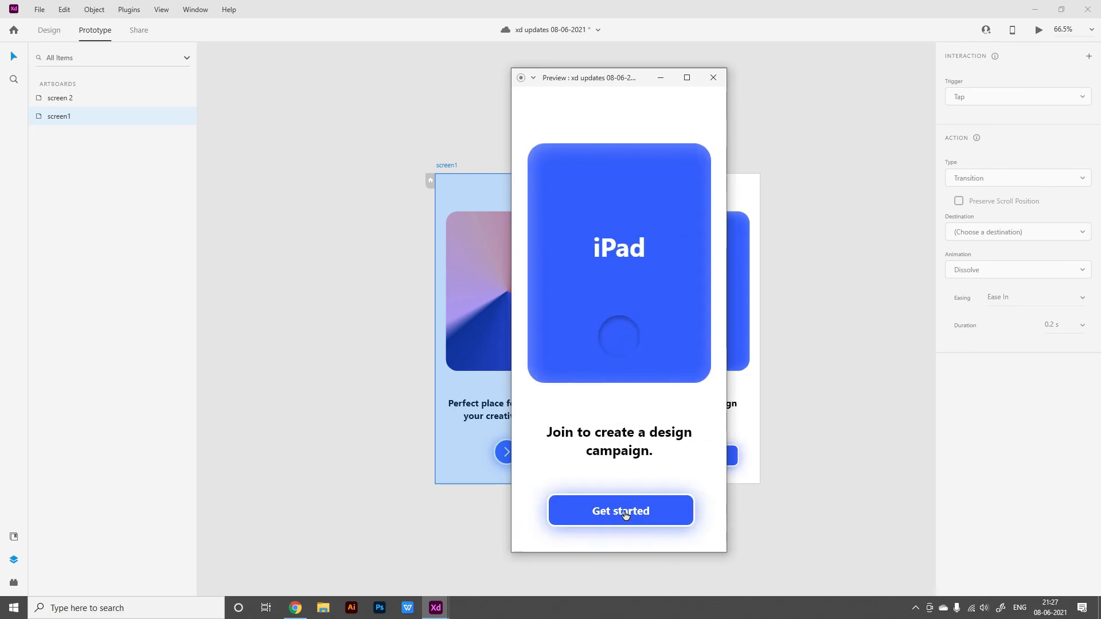
{"action": "left_click", "coordinate": [710, 78]}
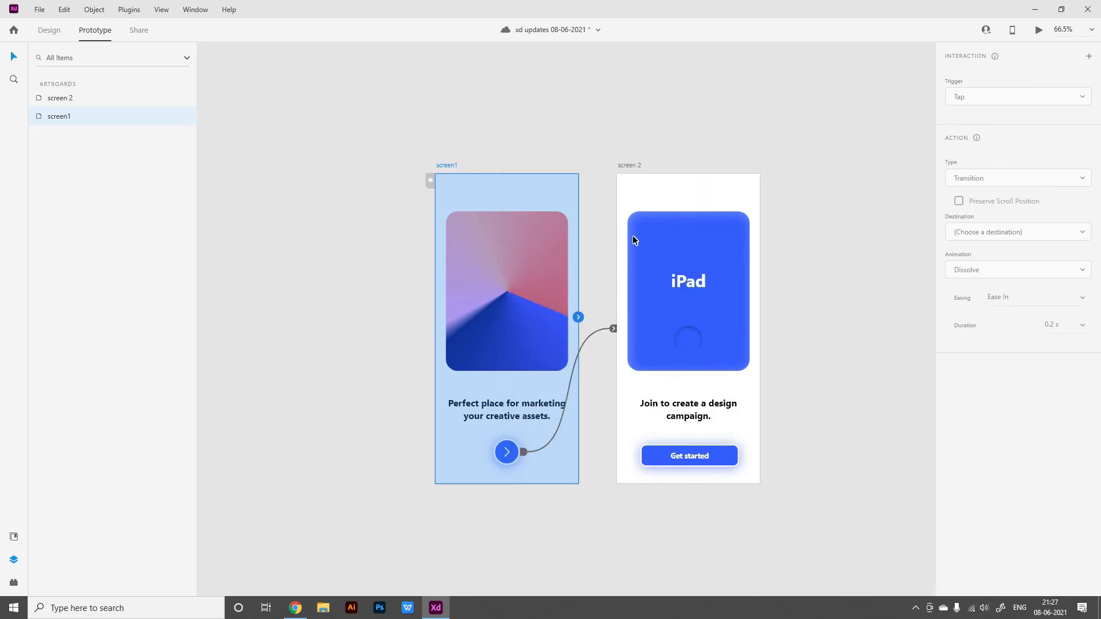
{"action": "left_click", "coordinate": [516, 125]}
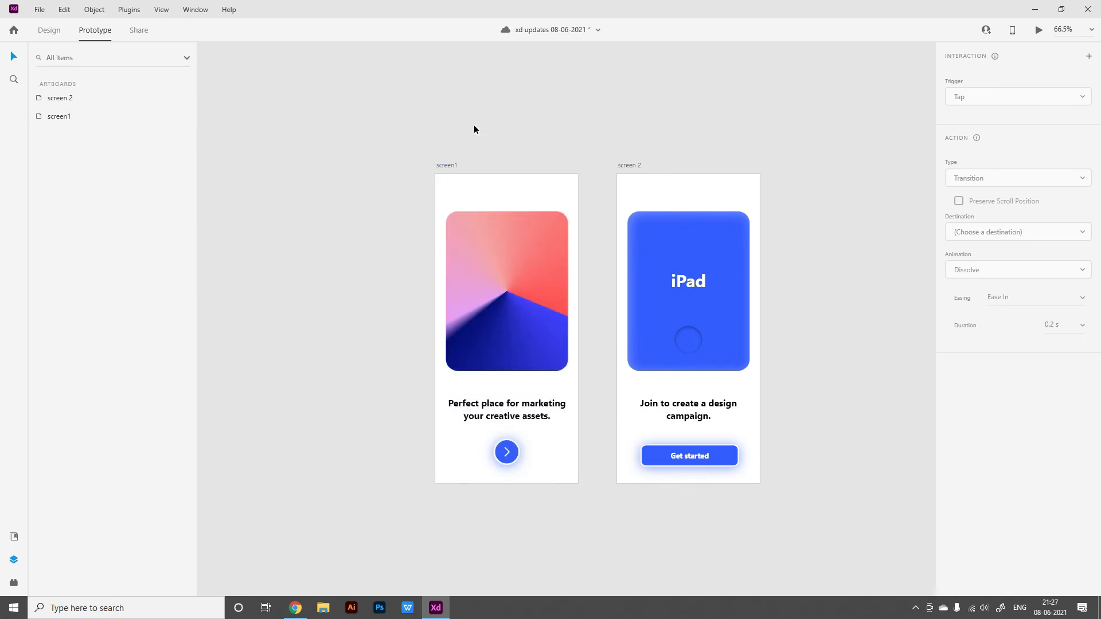